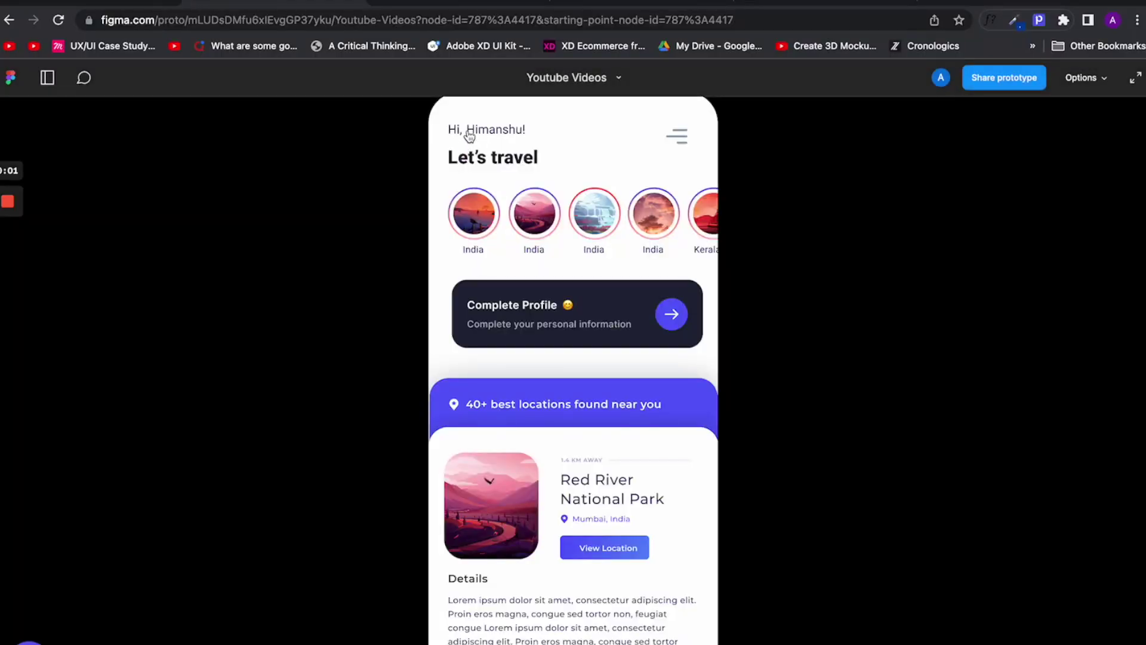
Close the prototype preview to get back to the travel screen 2 design in the editor.
key(super+w)
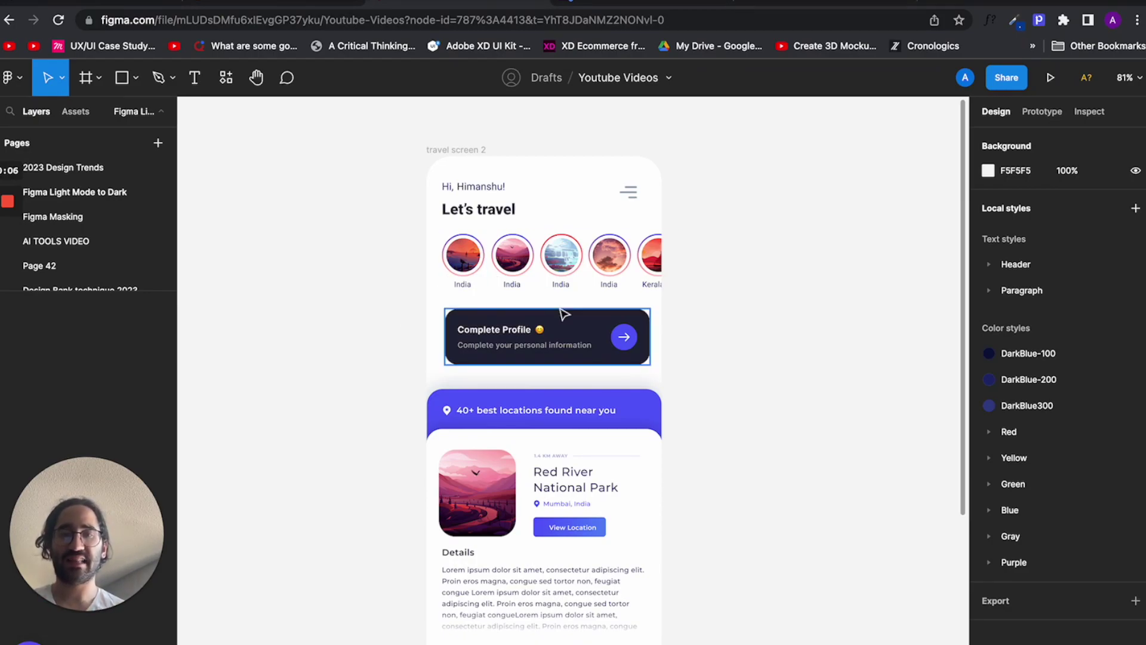
Duplicate the travel screen 2 frame to create travel screen 3.
click(453, 152)
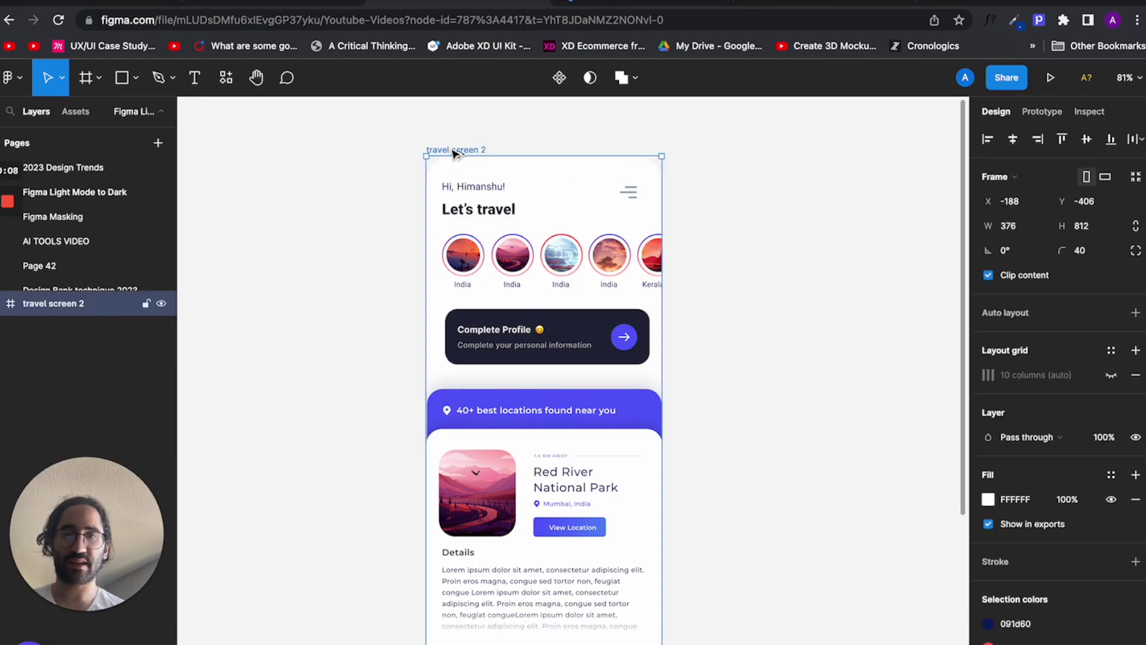
key(ctrl+d)
scroll(836, 200, down, 3)
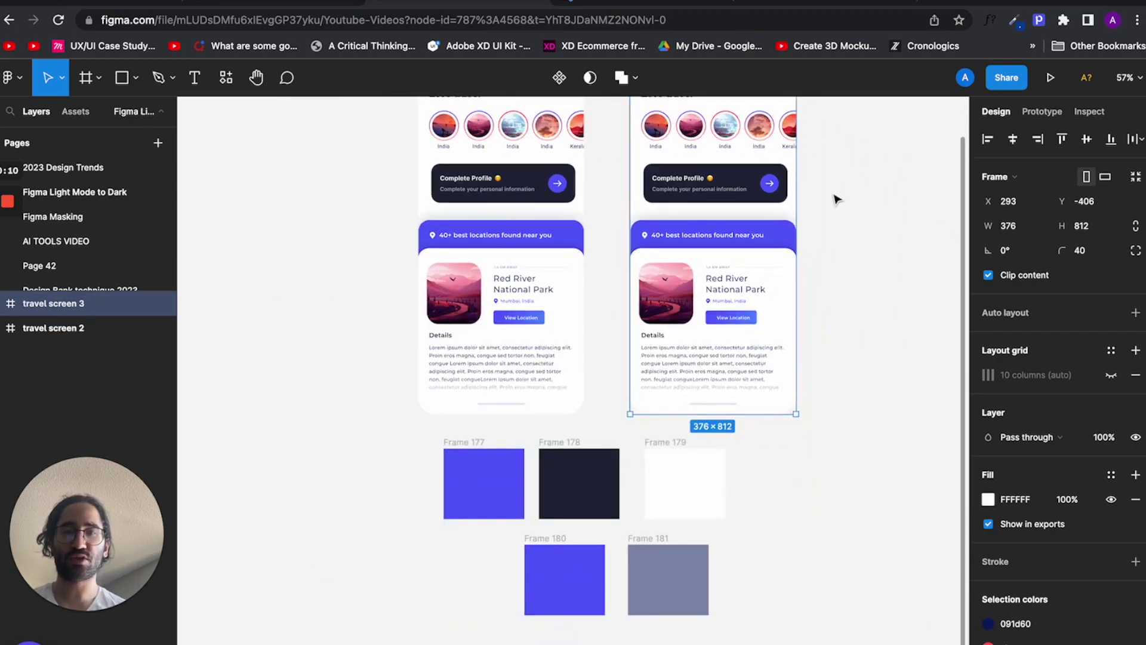
click(835, 199)
scroll(835, 199, up, 3)
scroll(834, 199, down, 2)
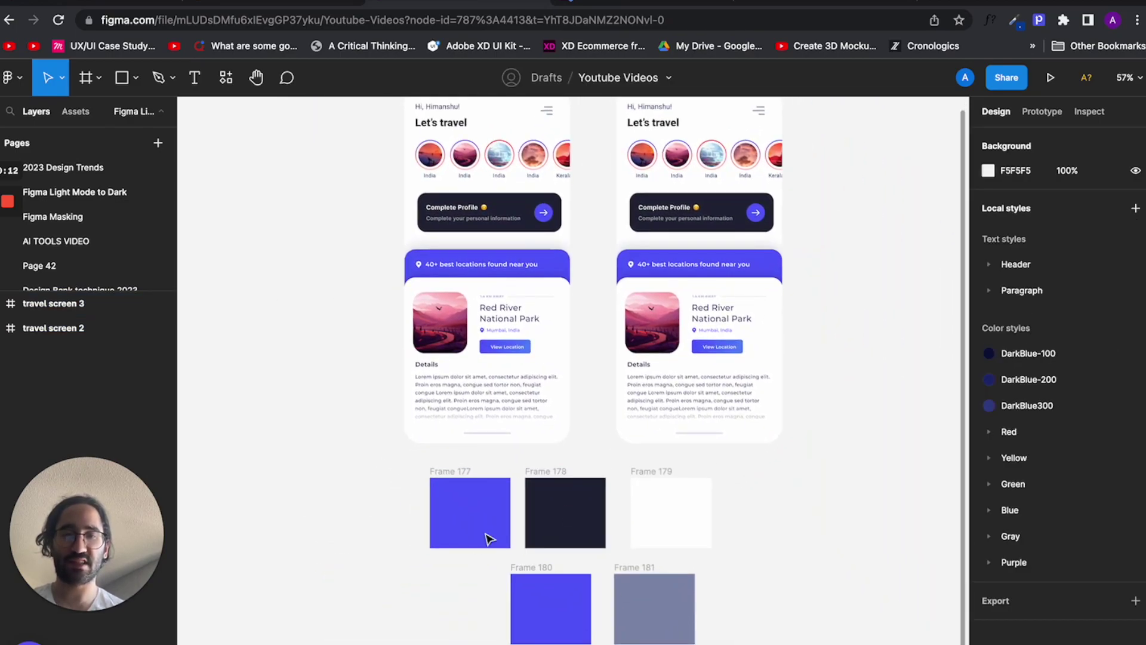
scroll(530, 524, up, 2)
Inspect the blue colour swatch and the Complete Profile card's arrow button group.
click(455, 542)
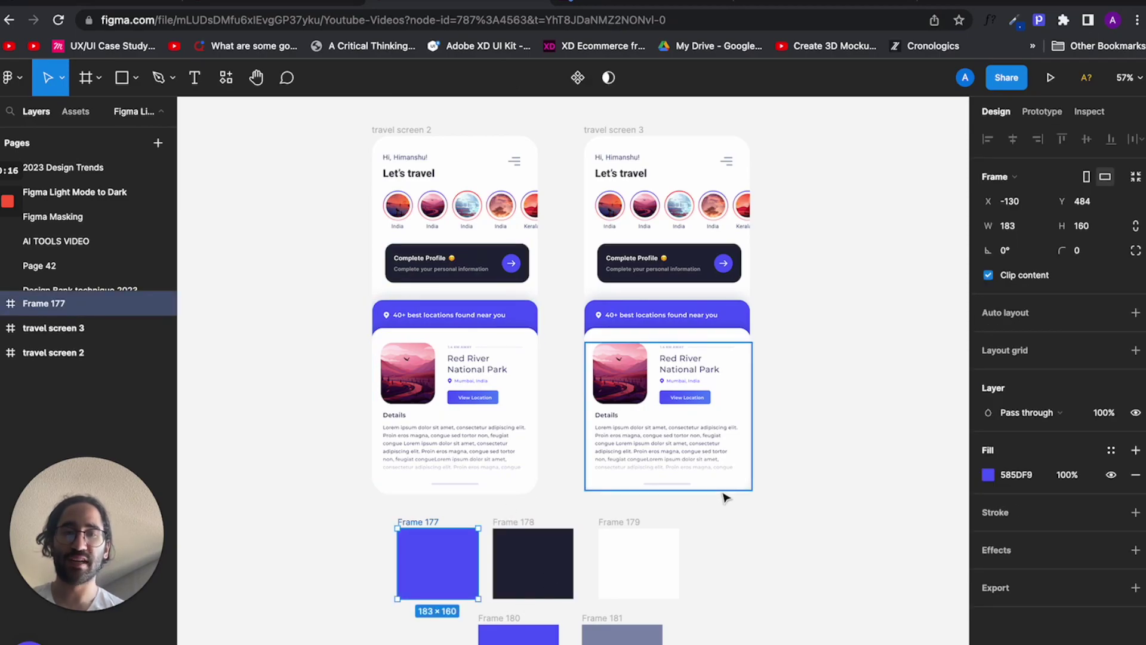
click(827, 490)
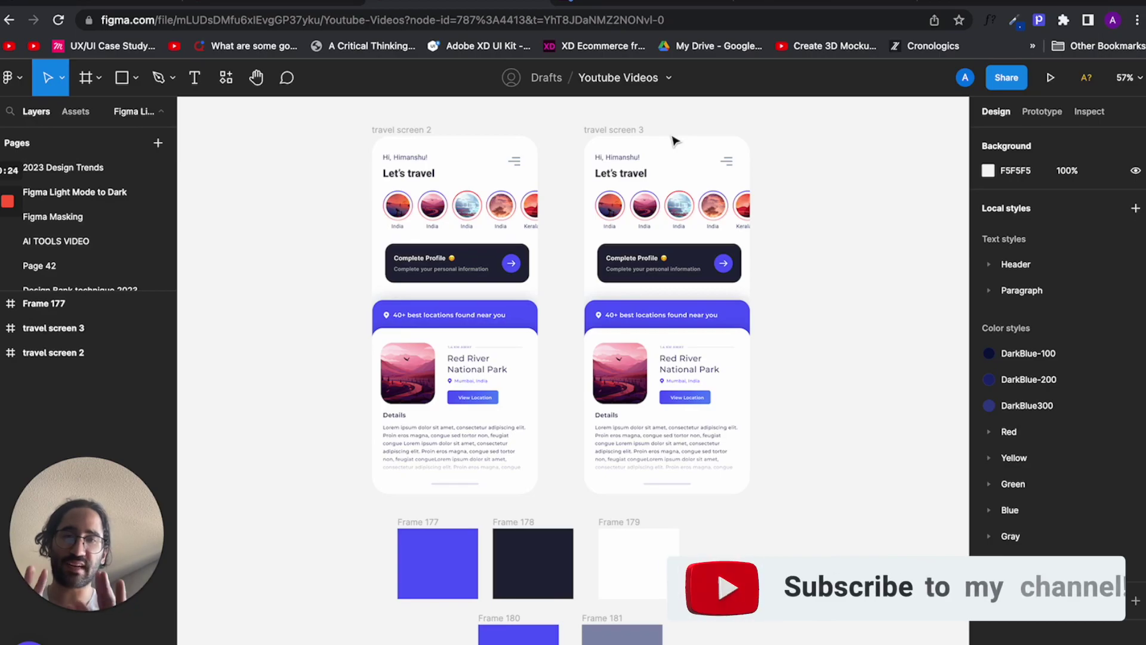
click(440, 173)
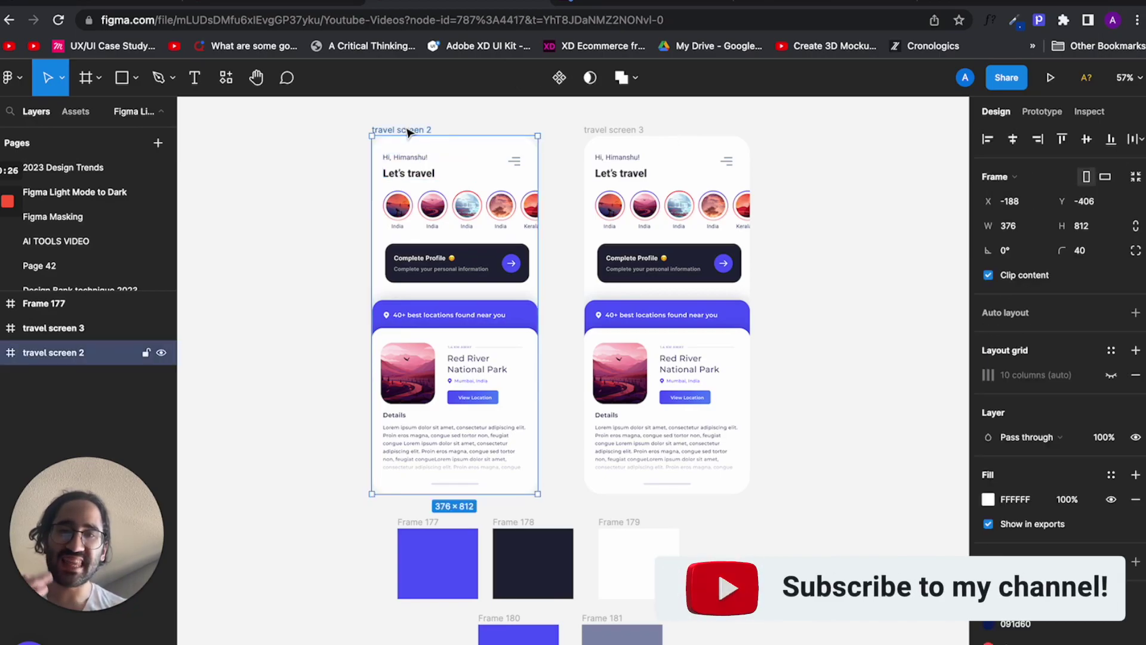
scroll(407, 133, up, 5)
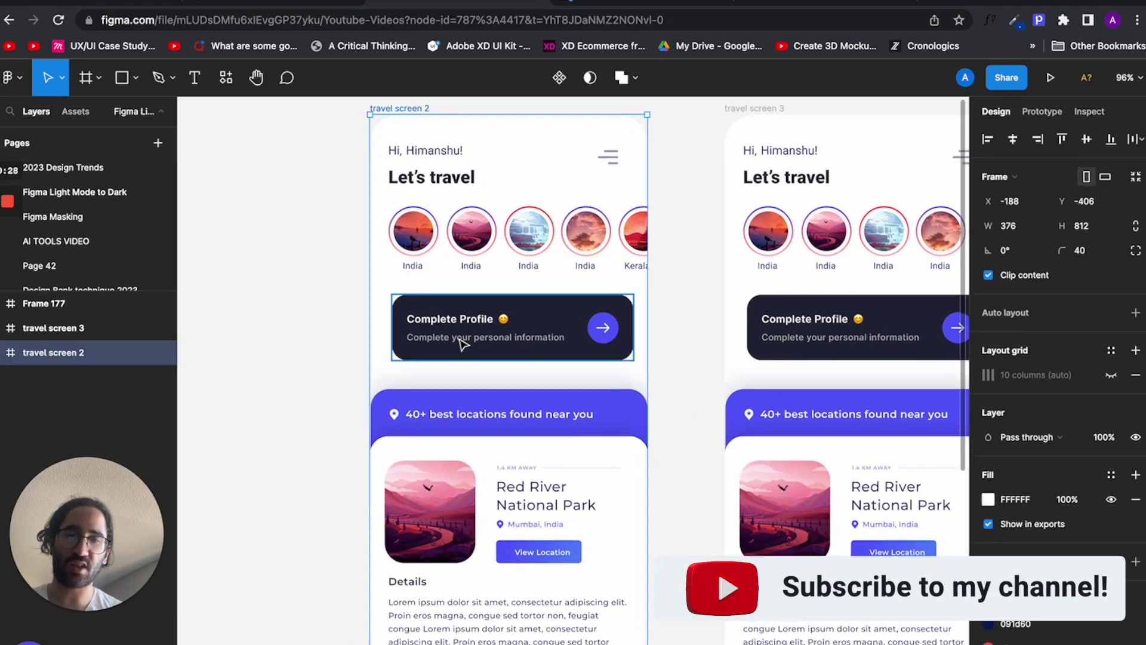
click(604, 329)
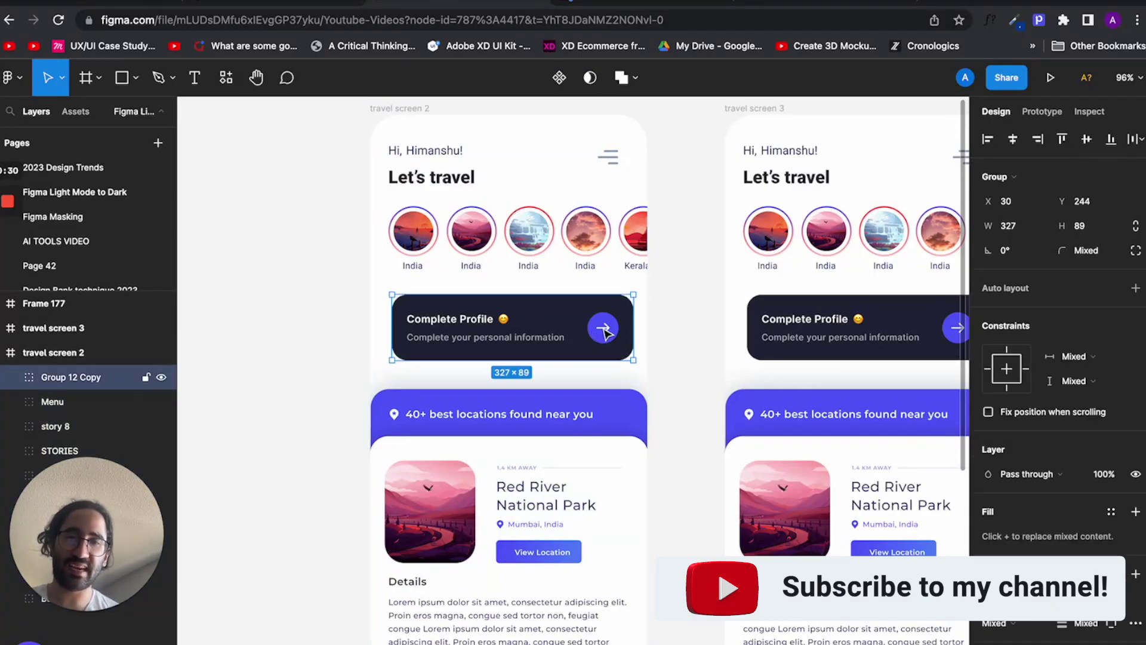
double_click(604, 330)
click(679, 358)
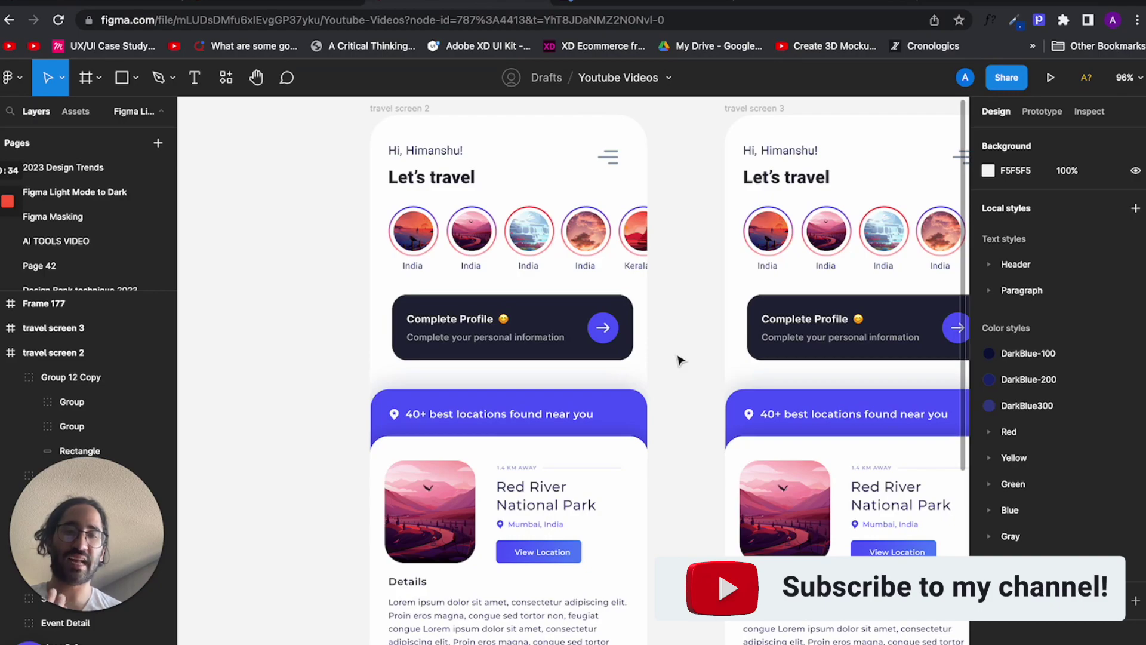
scroll(679, 360, down, 2)
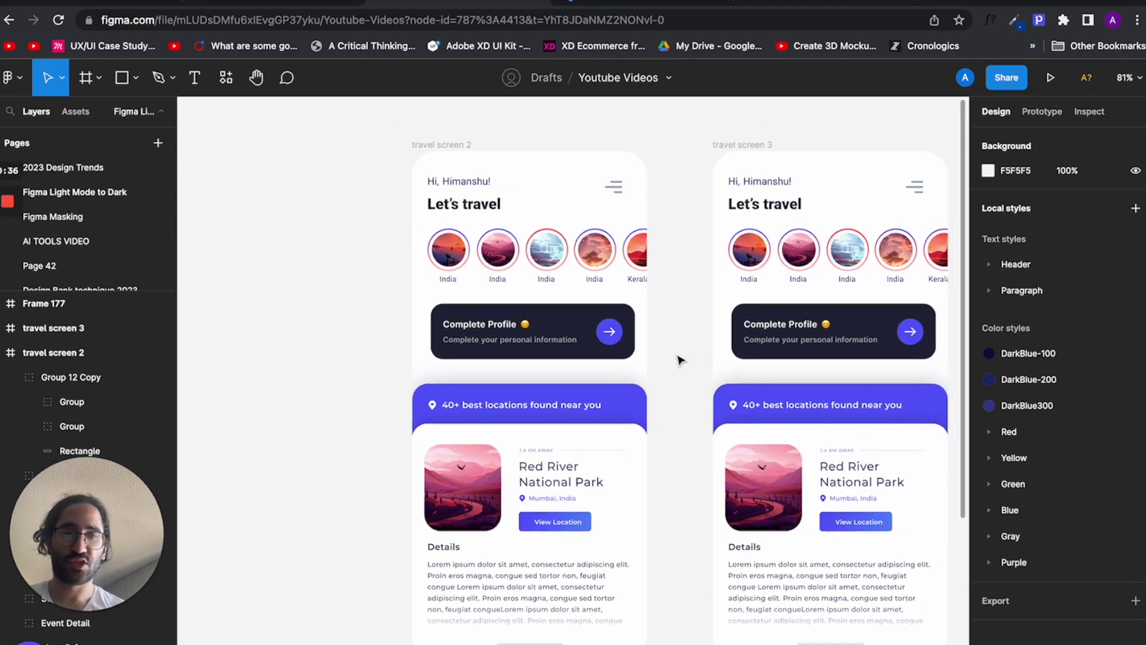
scroll(679, 360, right, 3)
Change travel screen 3's frame fill from white to dark navy 1C2251.
click(642, 138)
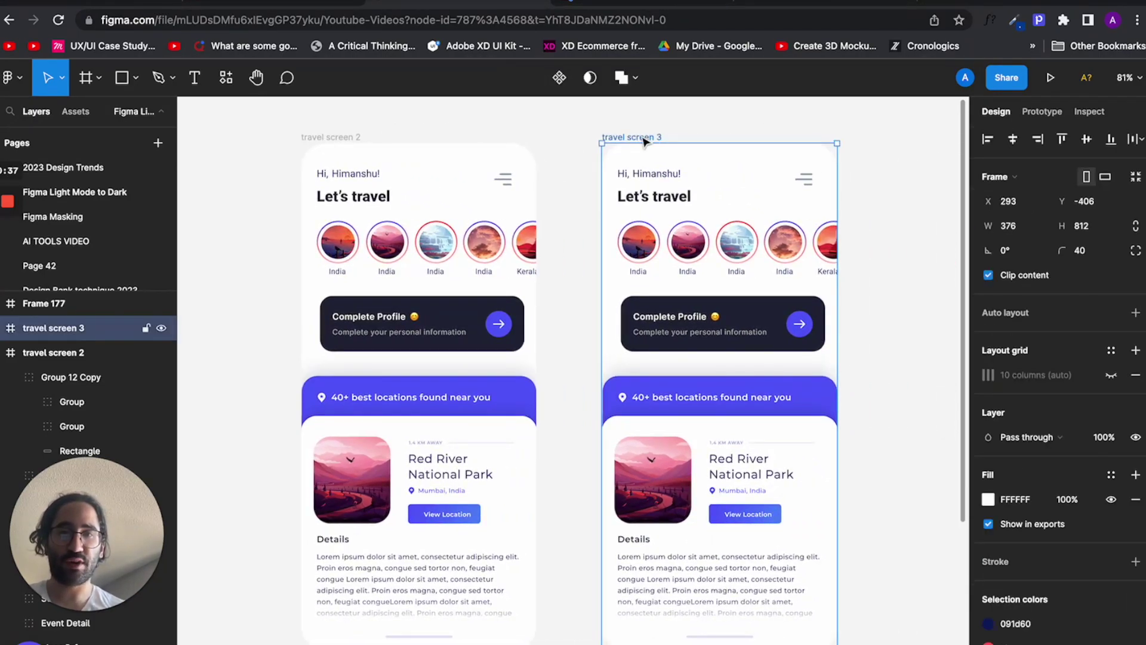
click(989, 504)
click(904, 518)
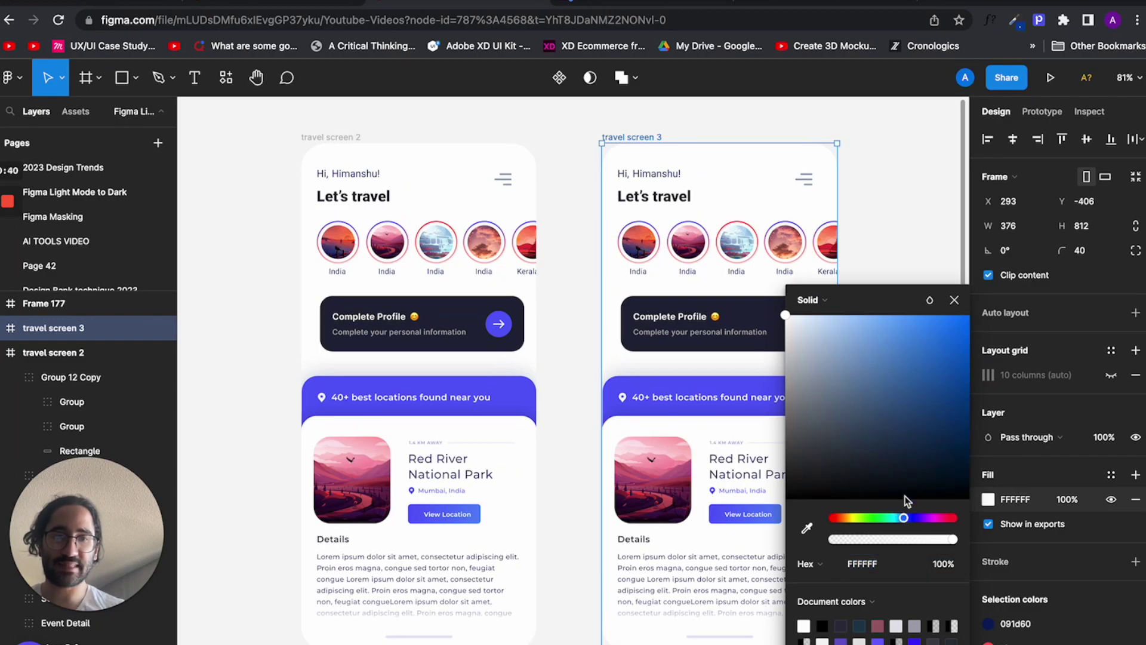
drag(904, 519, 907, 523)
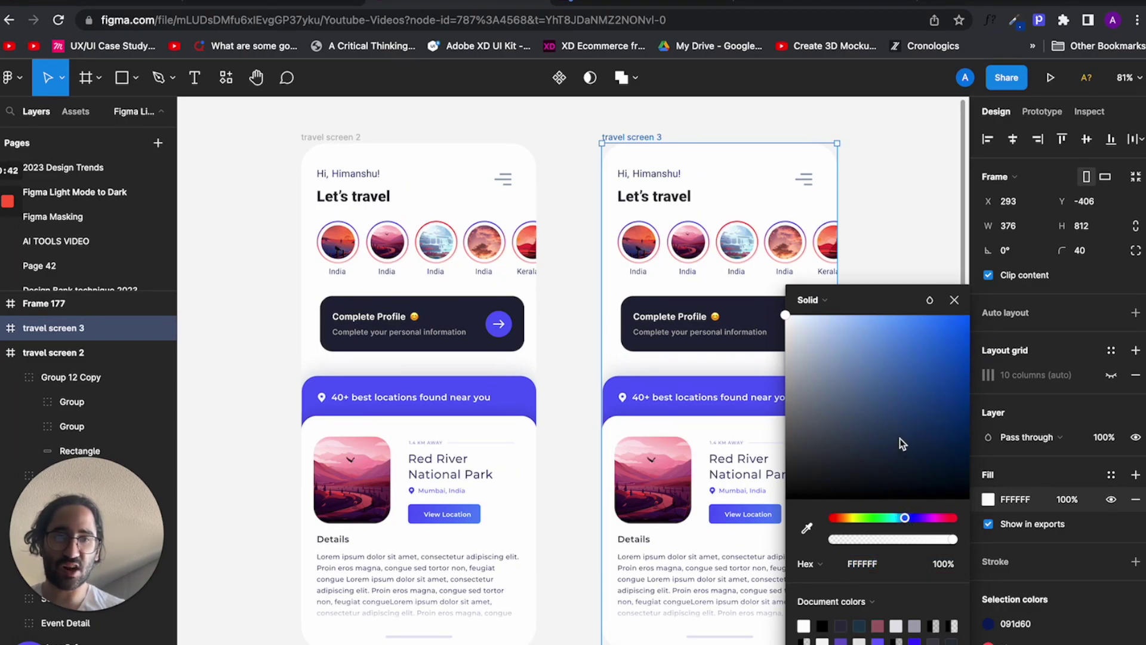
drag(900, 438, 906, 412)
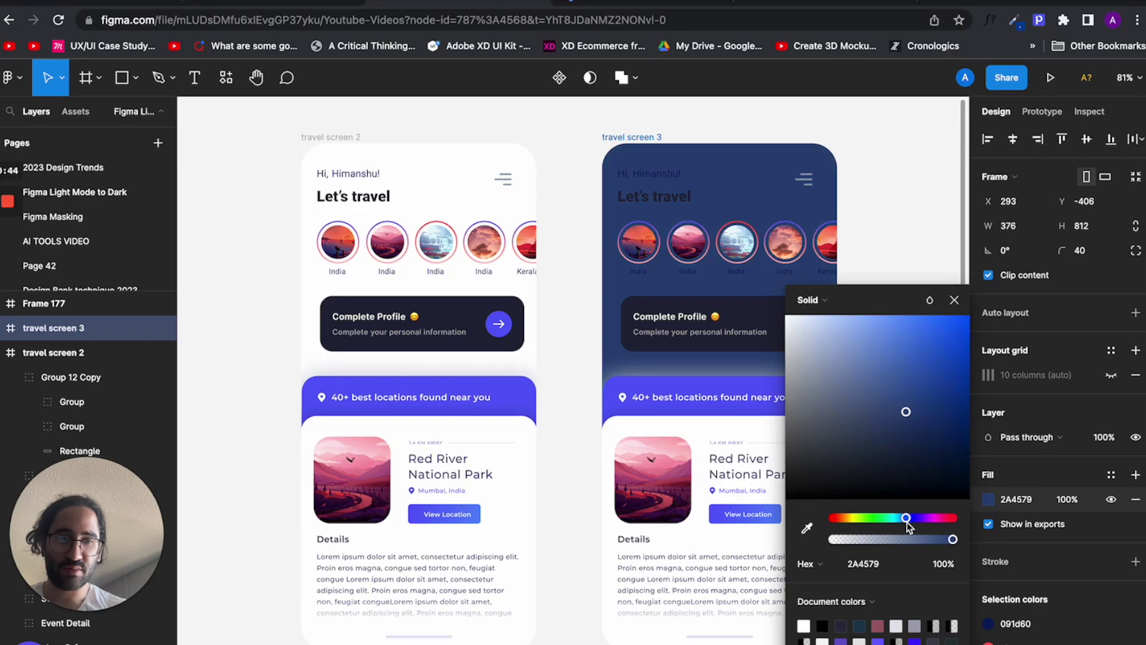
drag(906, 524, 912, 524)
drag(907, 416, 906, 441)
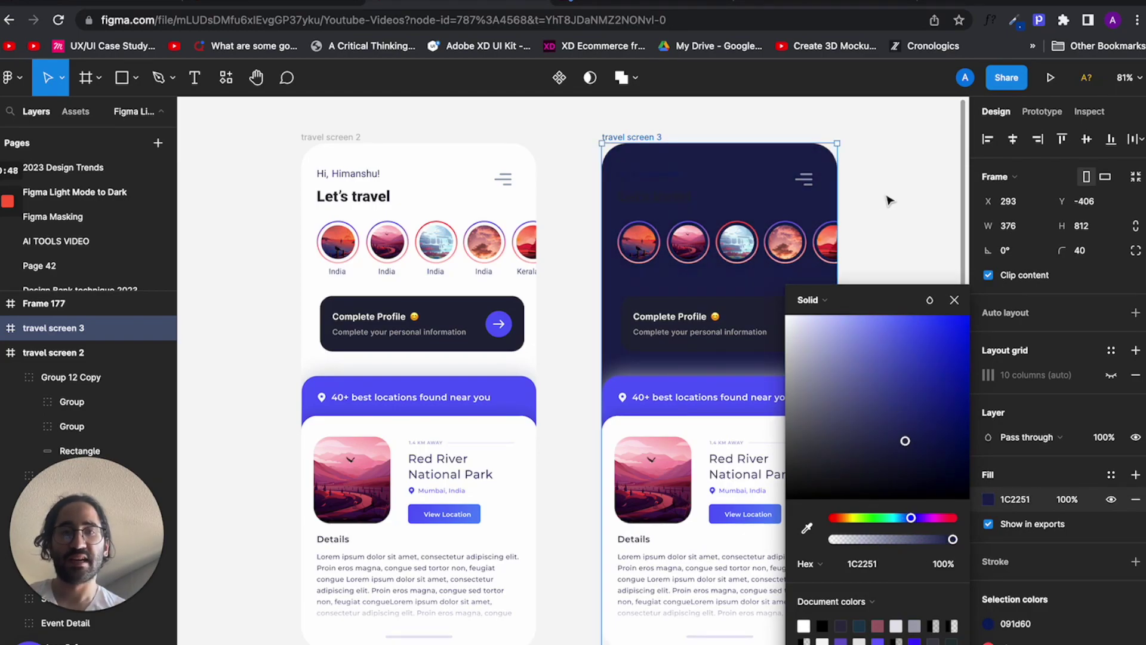
click(887, 200)
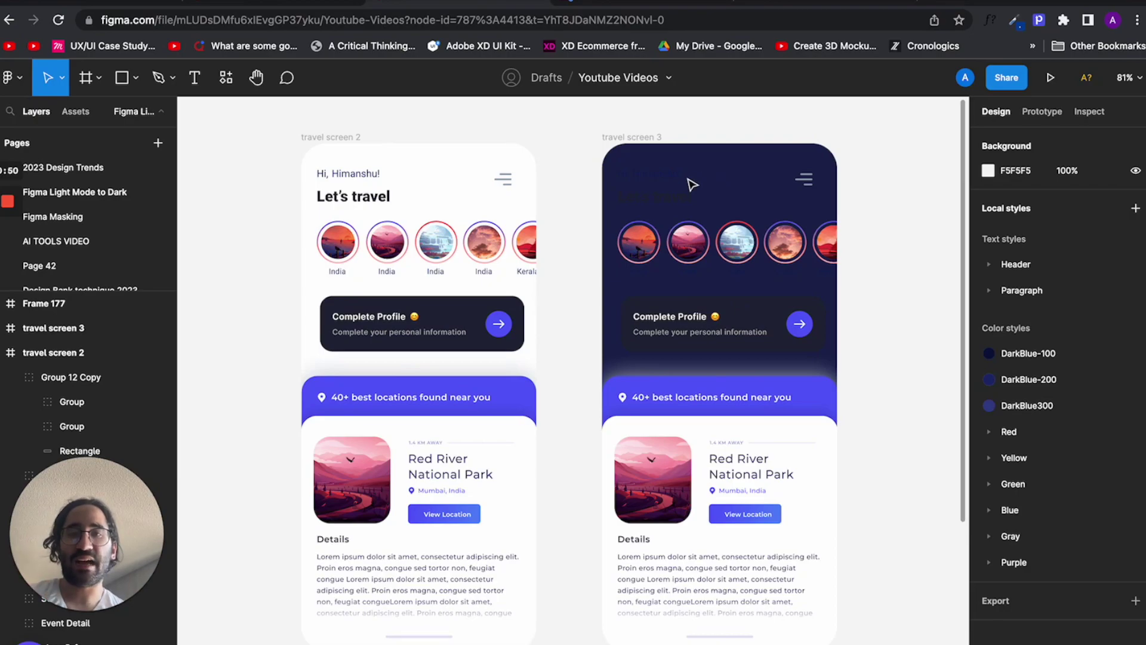
double_click(518, 411)
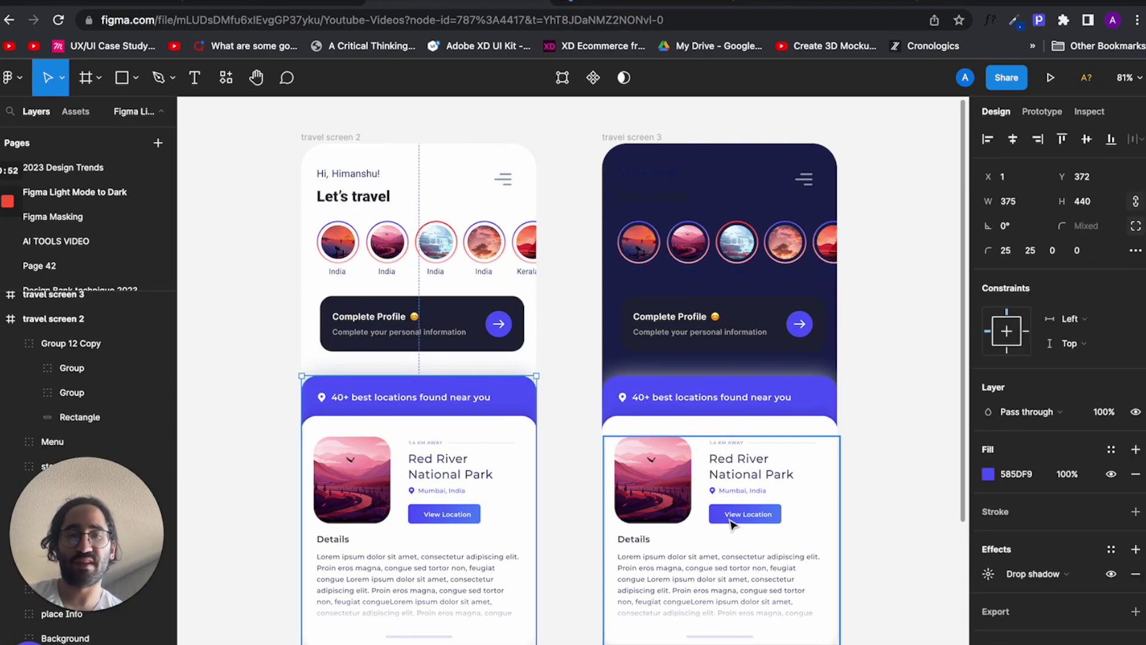
click(732, 524)
double_click(477, 510)
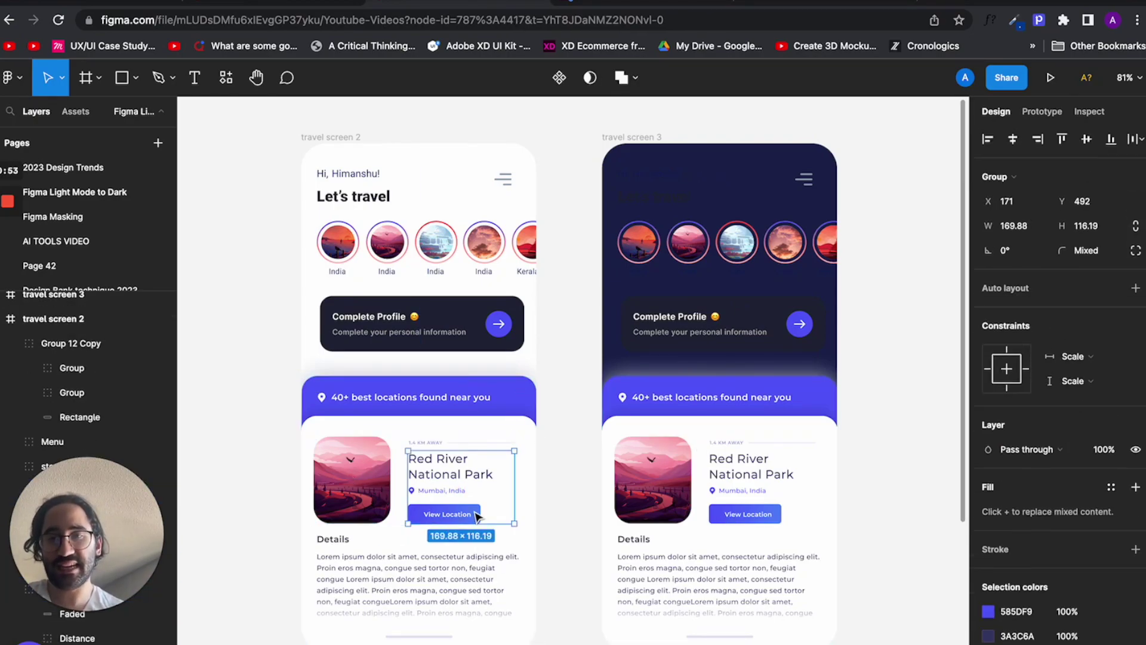
double_click(503, 337)
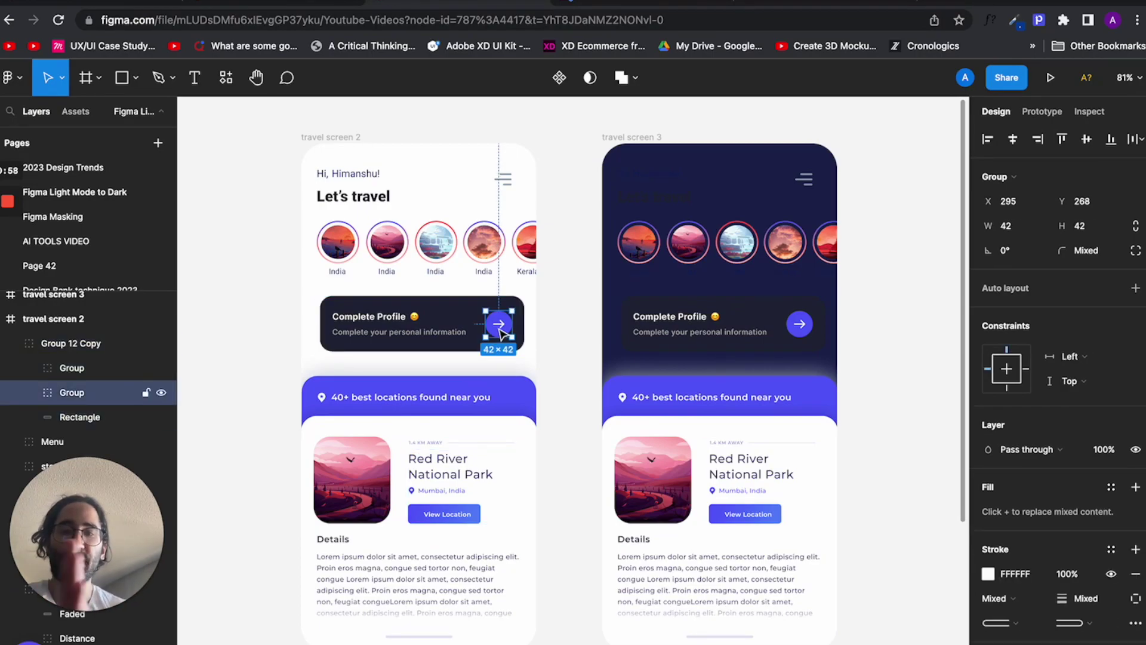
click(269, 298)
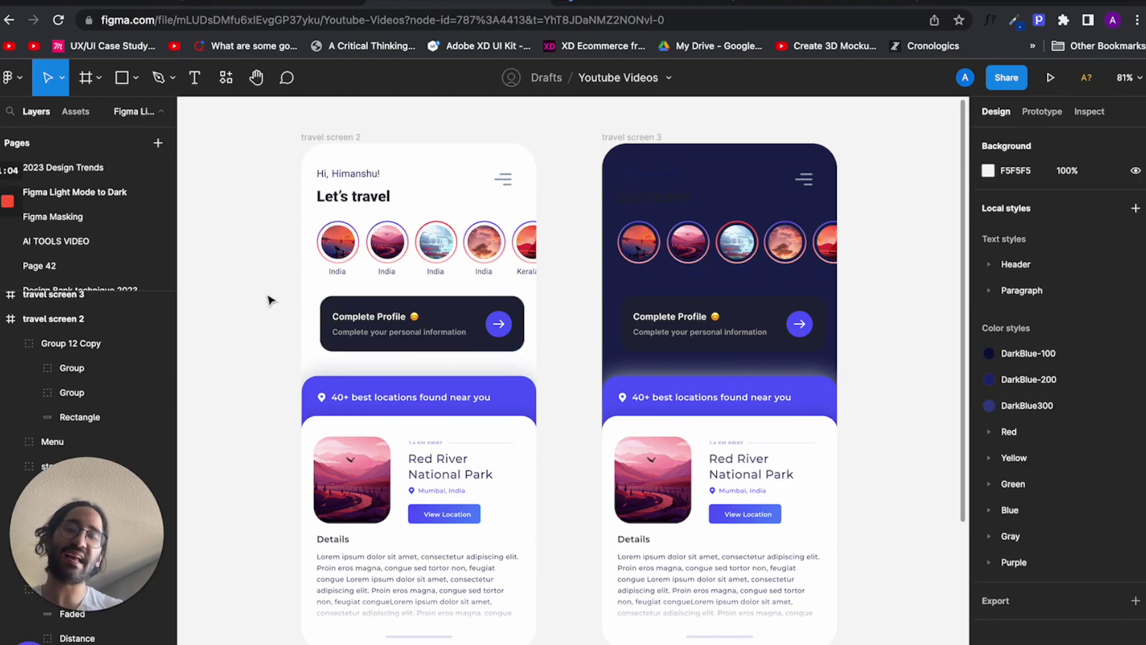
click(335, 138)
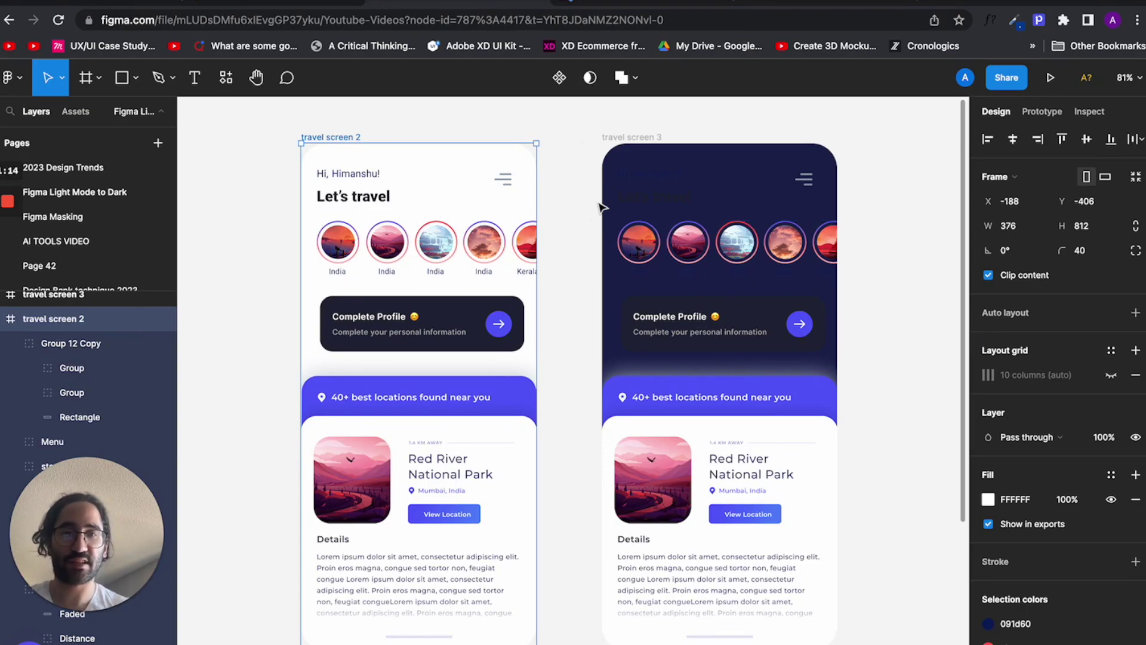
Sample the screen's navy for the Complete Profile card and darken it to 090E33.
click(763, 320)
scroll(761, 320, up, 3)
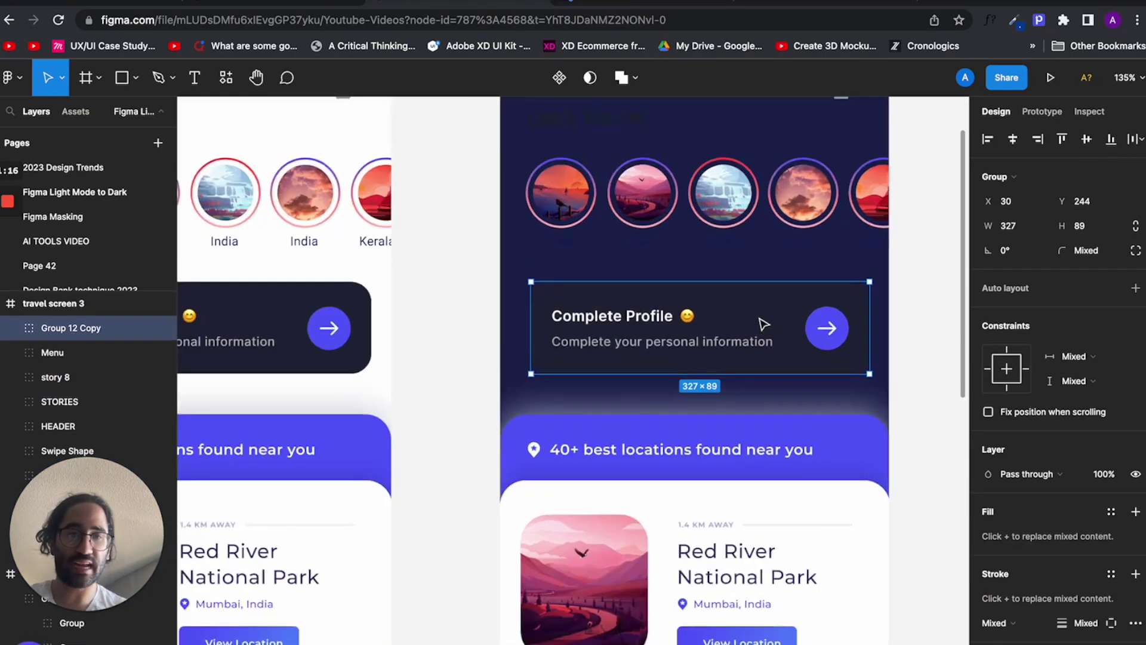
key(i)
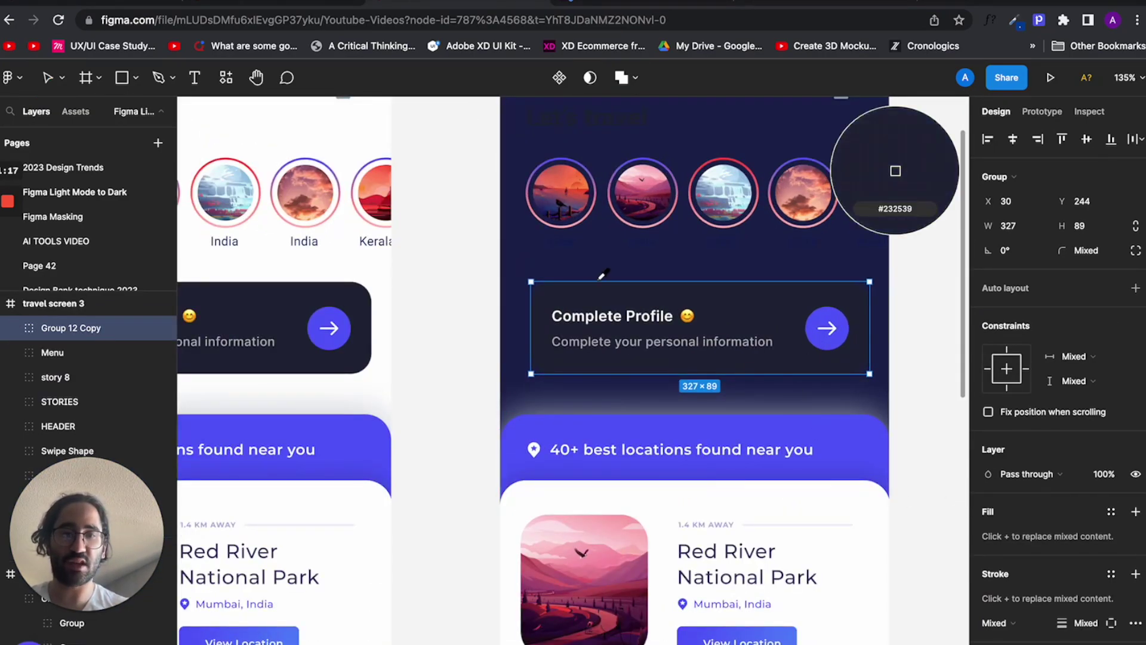
click(539, 266)
scroll(1019, 565, down, 4)
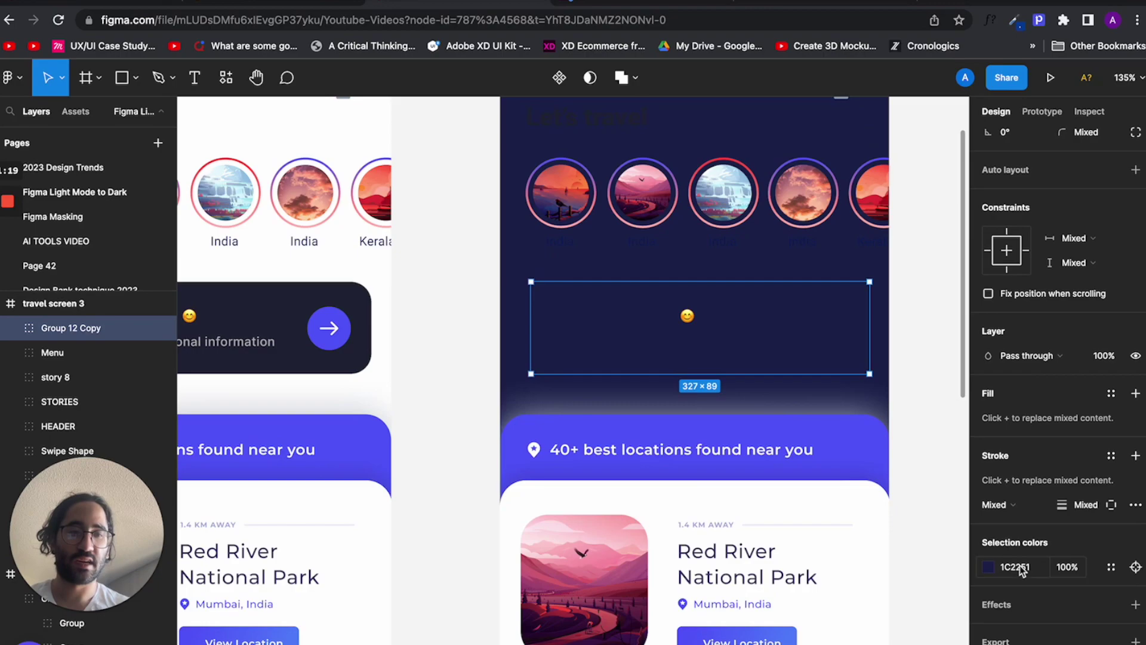
click(988, 567)
drag(907, 445, 937, 462)
Set the card's info, emoji and profile text layers to white FFFFFF.
double_click(612, 327)
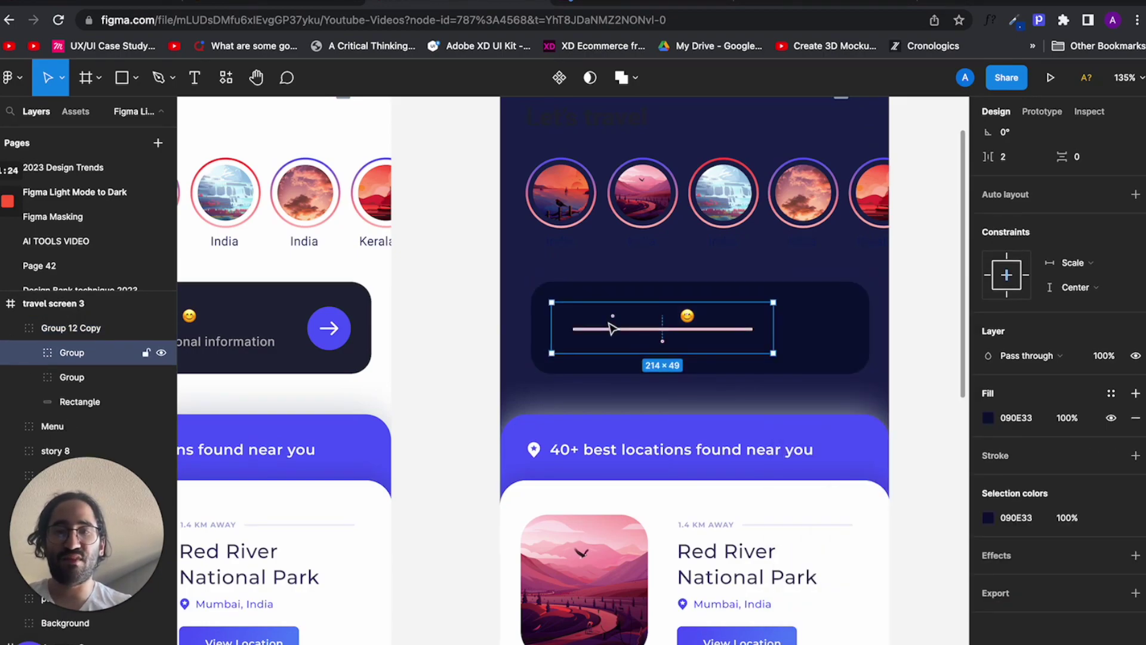
click(28, 353)
click(47, 377)
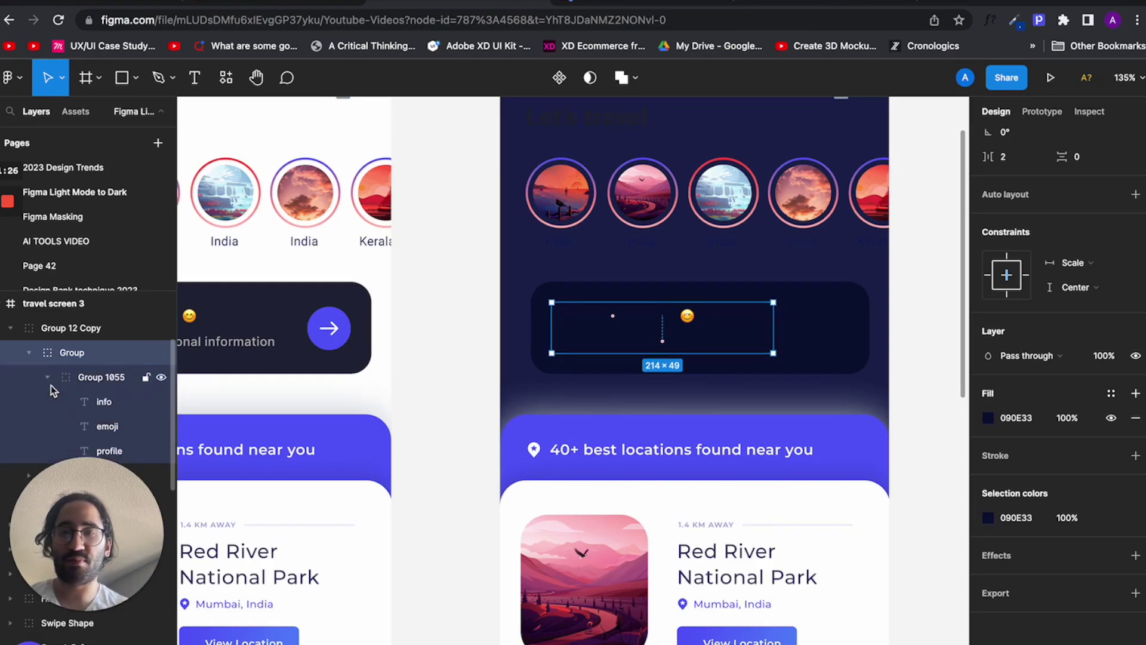
click(104, 401)
shift+click(109, 451)
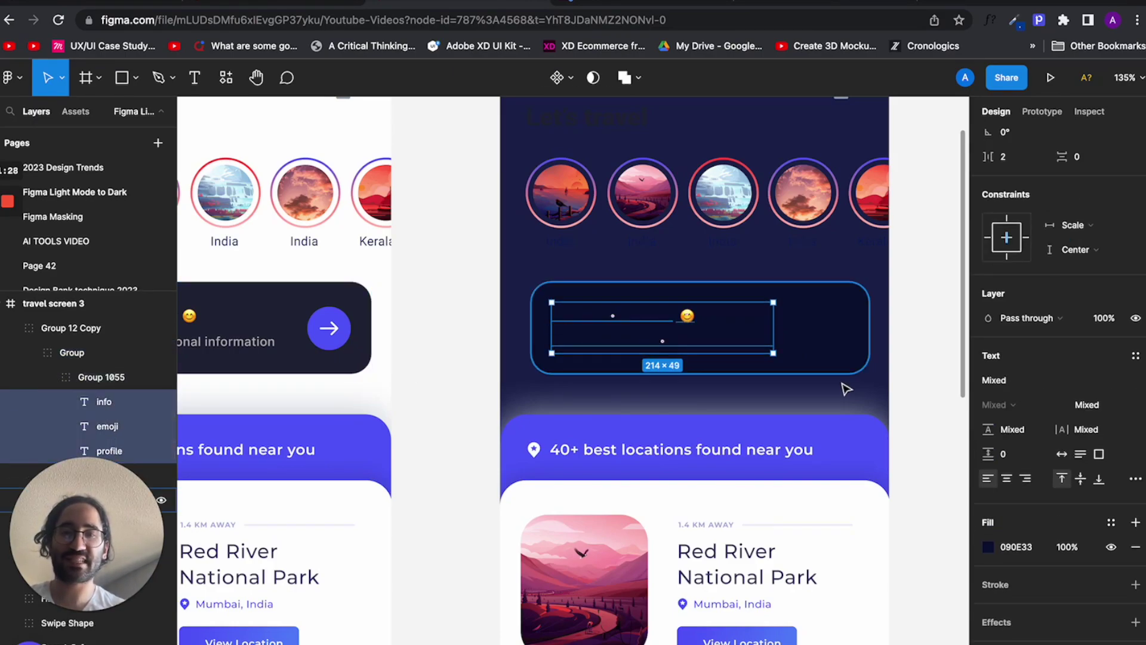
click(1016, 547)
text(FFFFFF)
key(Return)
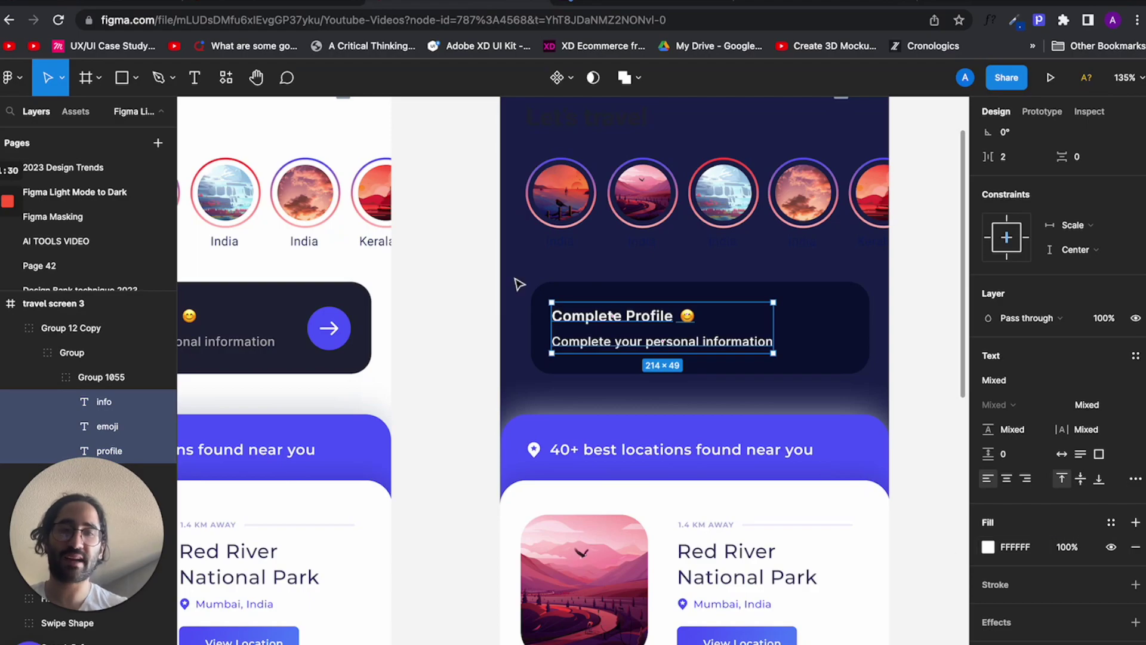
click(468, 300)
scroll(468, 308, down, 5)
Make the 'Let's travel' heading and greeting text white ffffff.
click(533, 274)
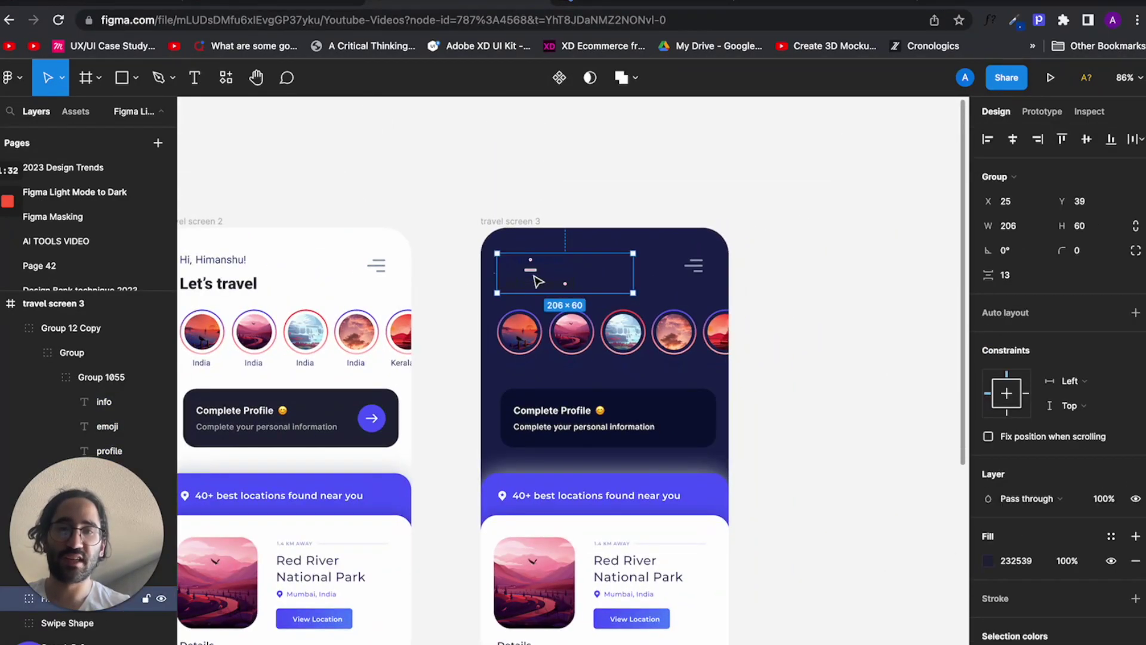
scroll(533, 274, up, 5)
shift+click(510, 254)
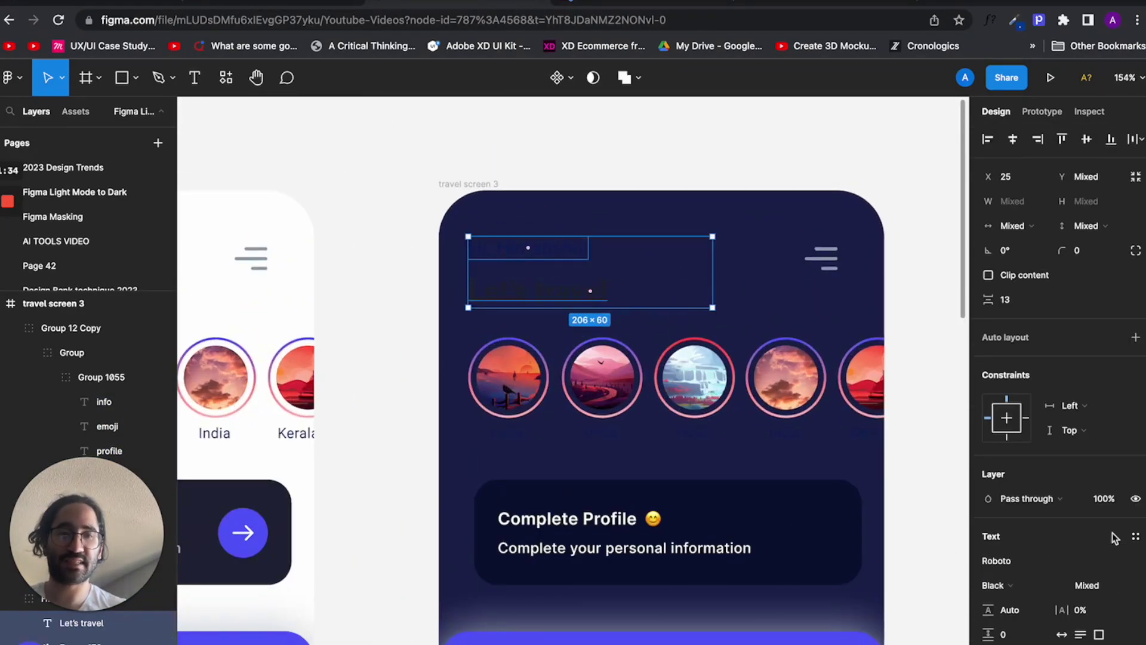
scroll(1018, 626, down, 3)
click(1016, 471)
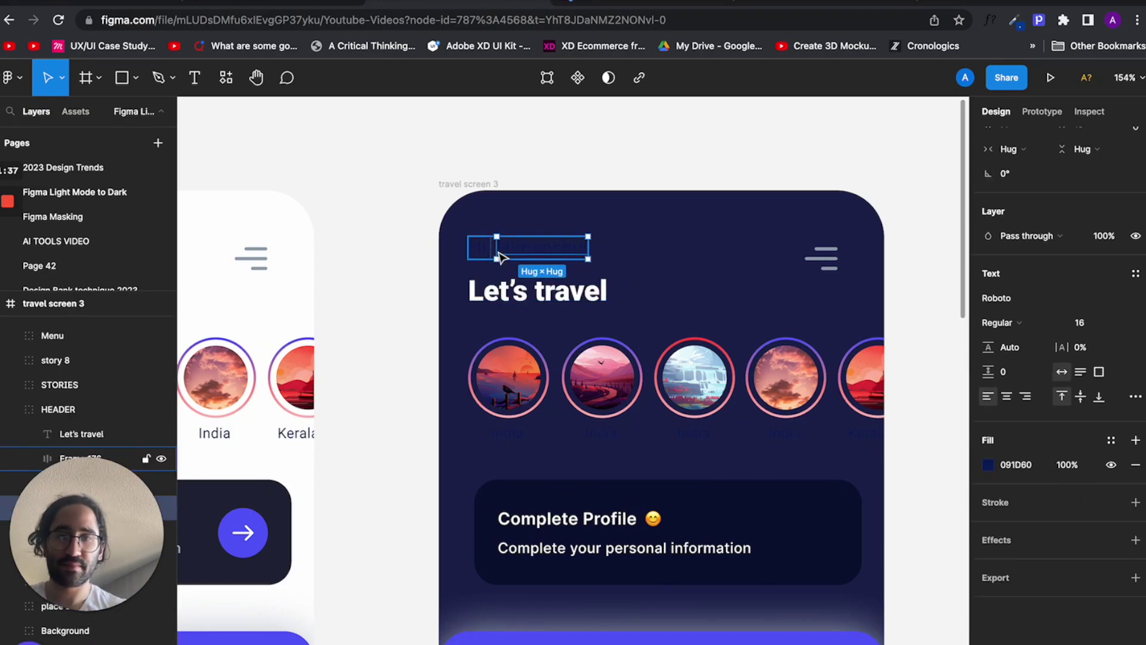
text(ffffff)
key(Return)
Set the India and Kerala story labels under the circles to white ffffff.
super+click(507, 433)
click(1016, 539)
text(ffffff)
key(Return)
super+click(600, 433)
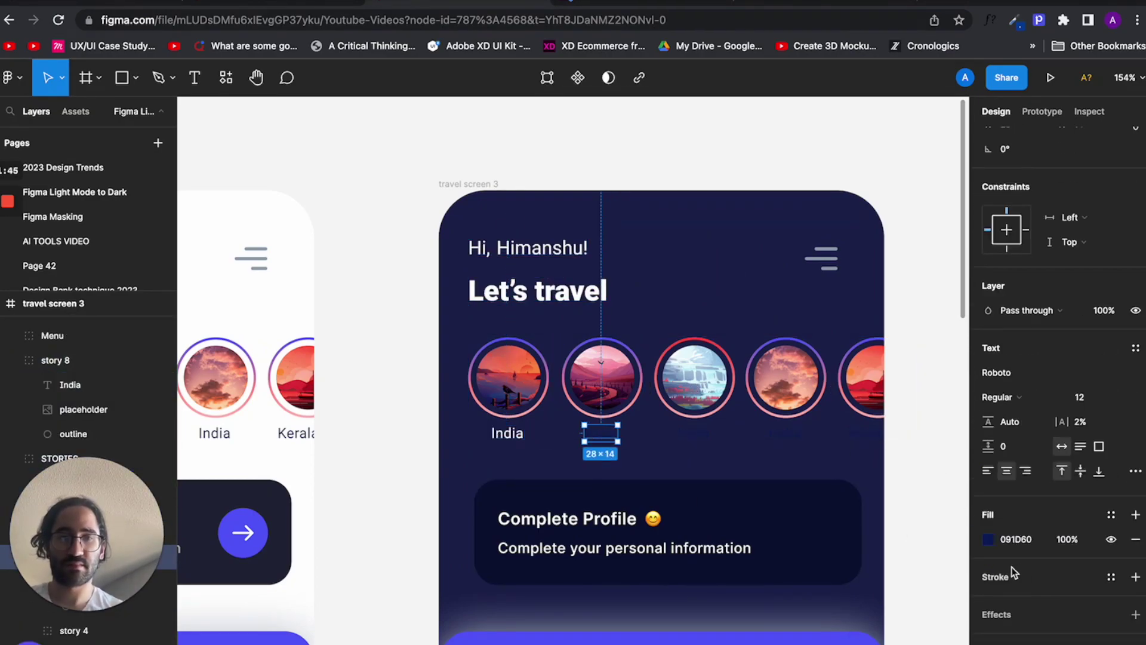
super+click(683, 439)
click(1016, 539)
text(ffffff)
key(Return)
super+click(784, 433)
click(1016, 539)
text(ffffff)
click(868, 433)
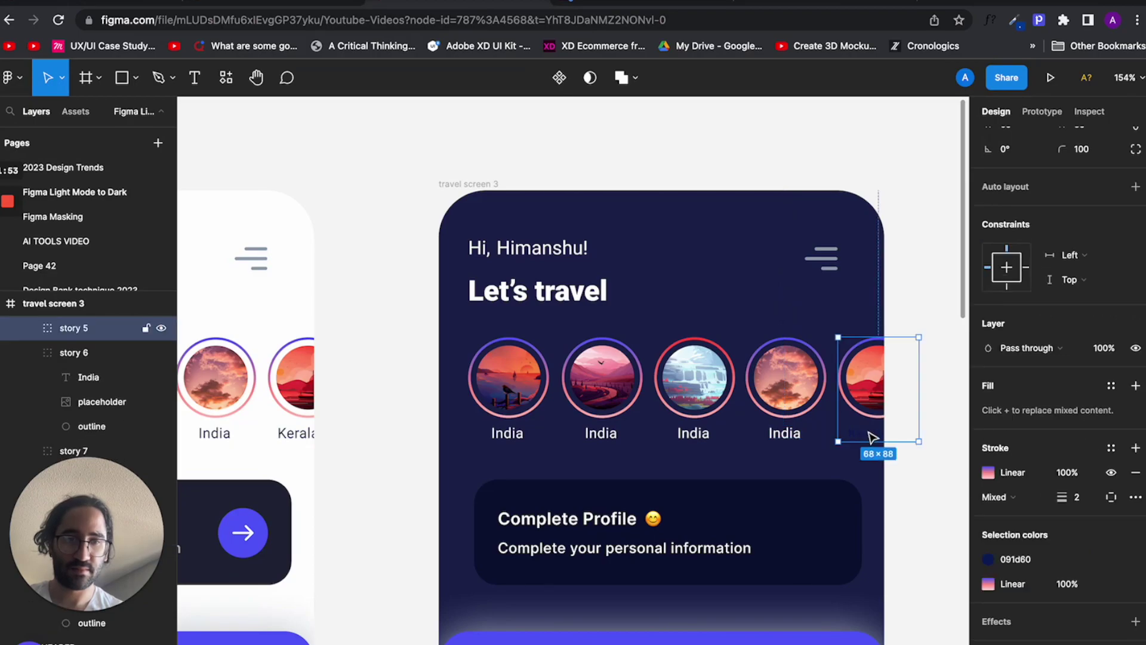
click(926, 439)
Zoom out to view both screens and select the locations banner group.
key(shift+0)
scroll(925, 438, down, 3)
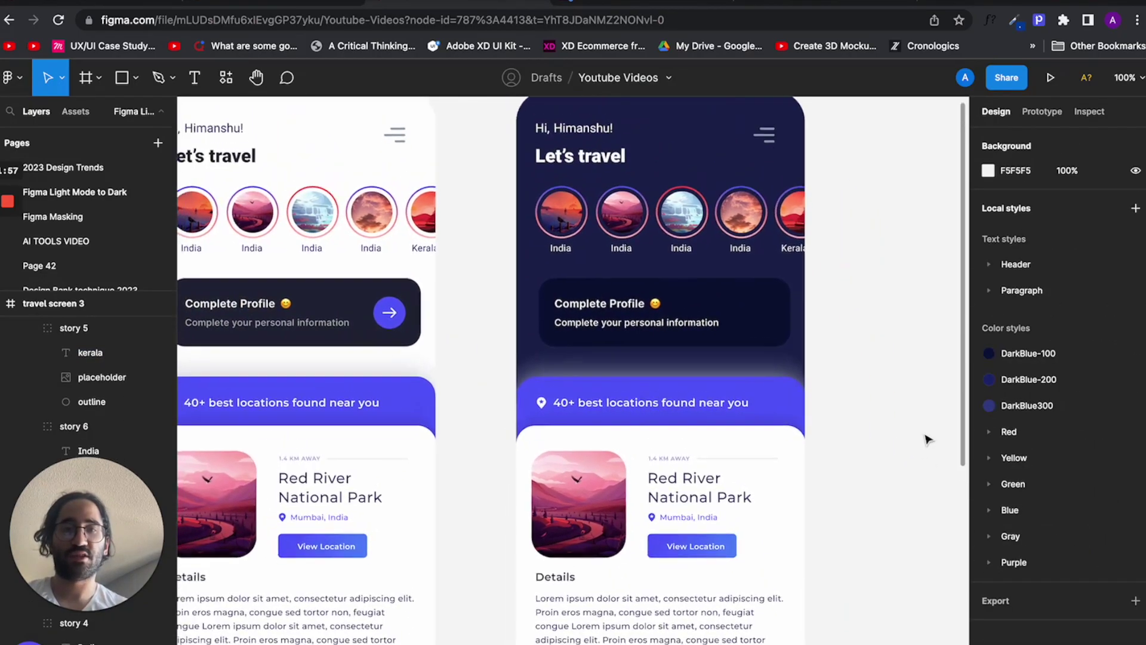
scroll(925, 438, up, 2)
scroll(794, 429, down, 2)
scroll(794, 424, left, 5)
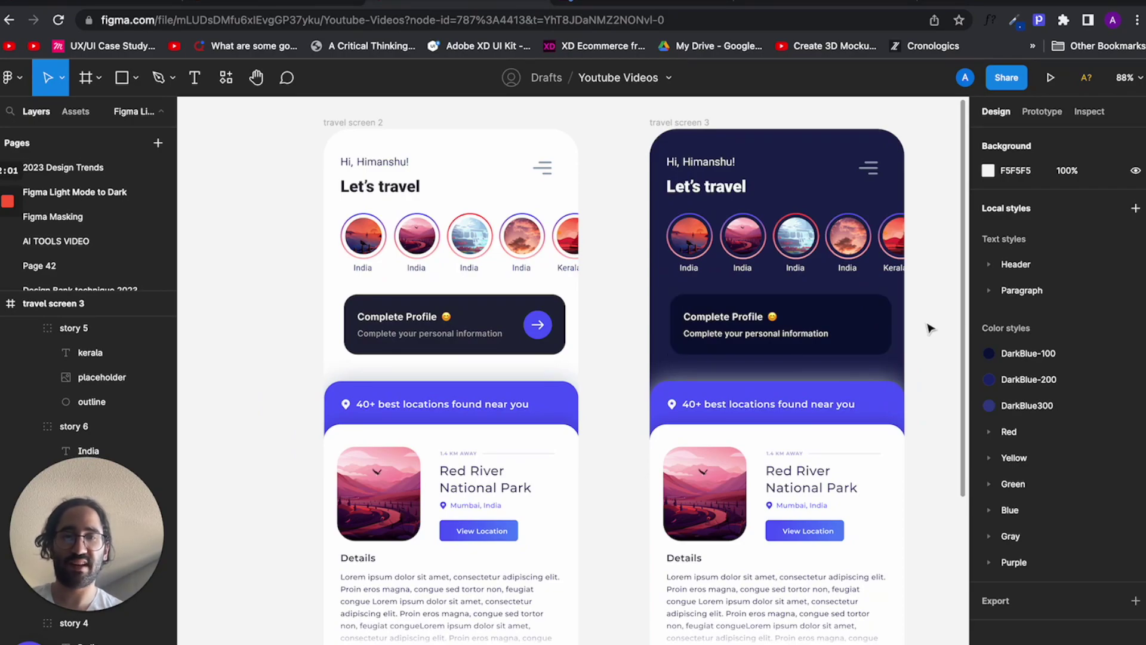
click(870, 402)
Recolour the purple locations banner shape to sampled navy, darkened to 141A49.
scroll(871, 405, up, 2)
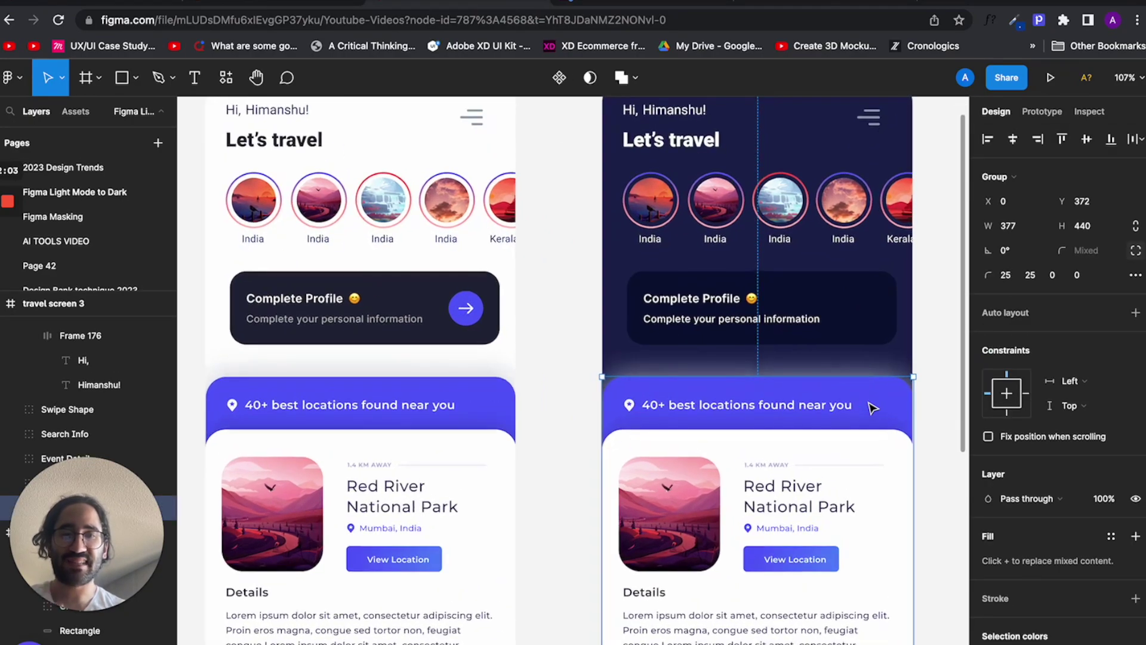
scroll(872, 406, up, 2)
double_click(872, 406)
scroll(872, 406, down, 3)
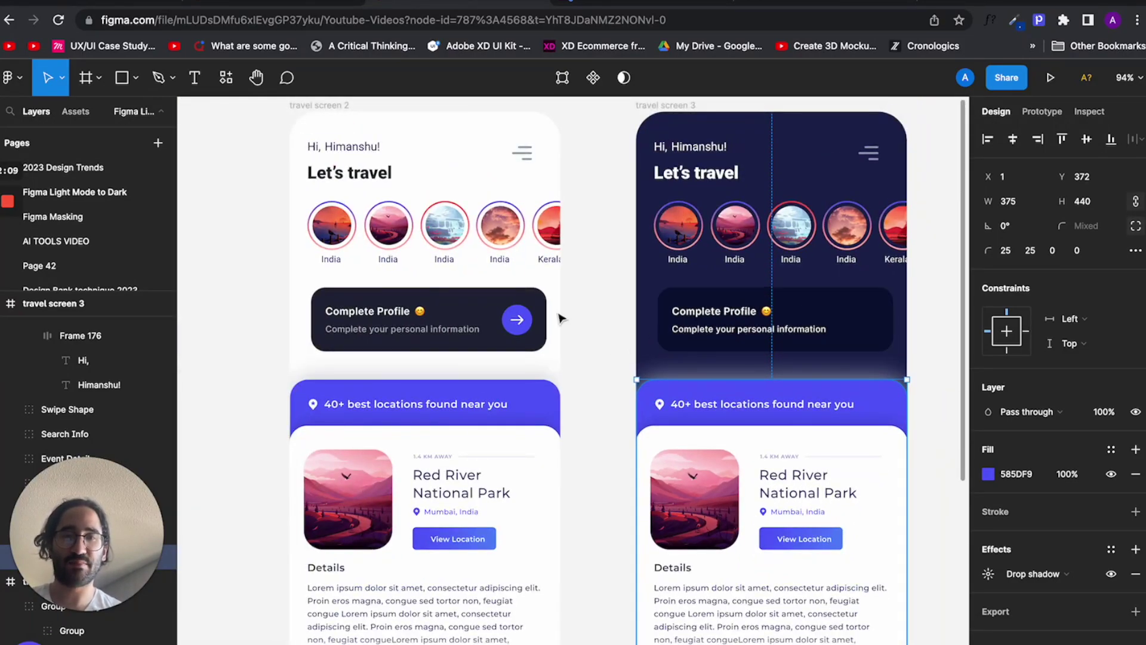
key(i)
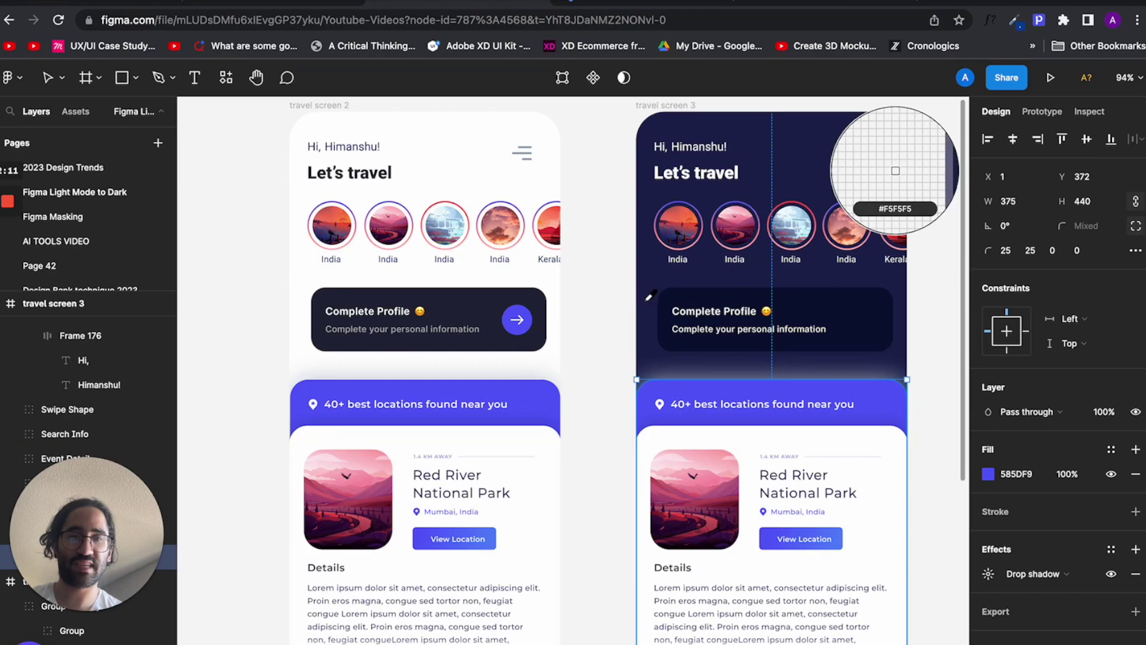
click(651, 297)
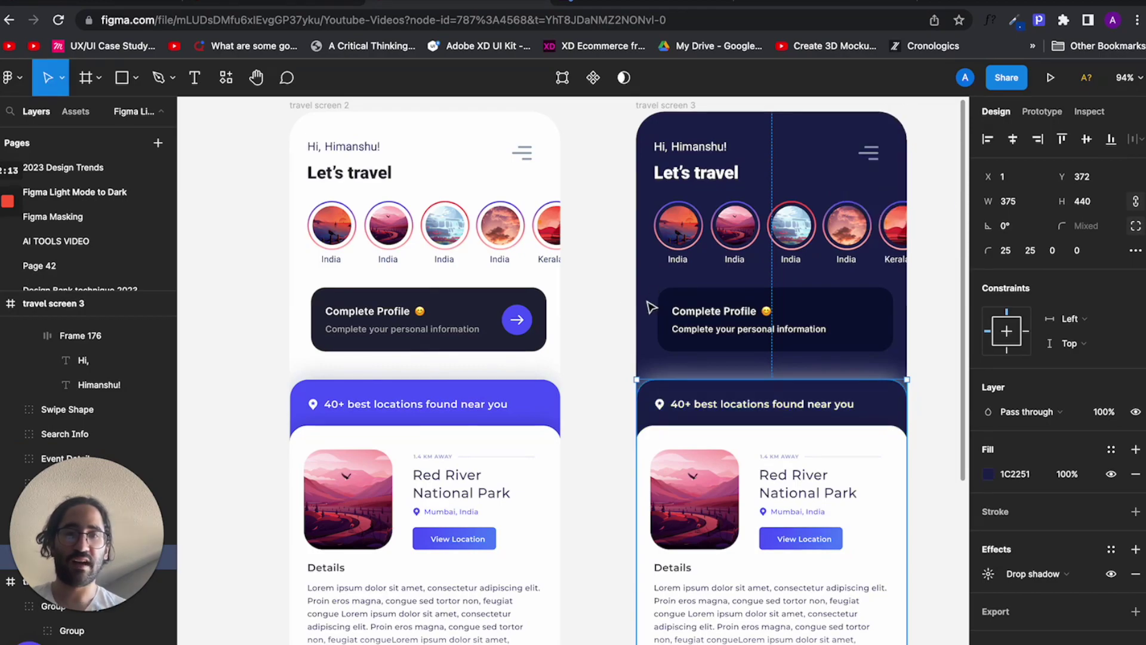
click(988, 474)
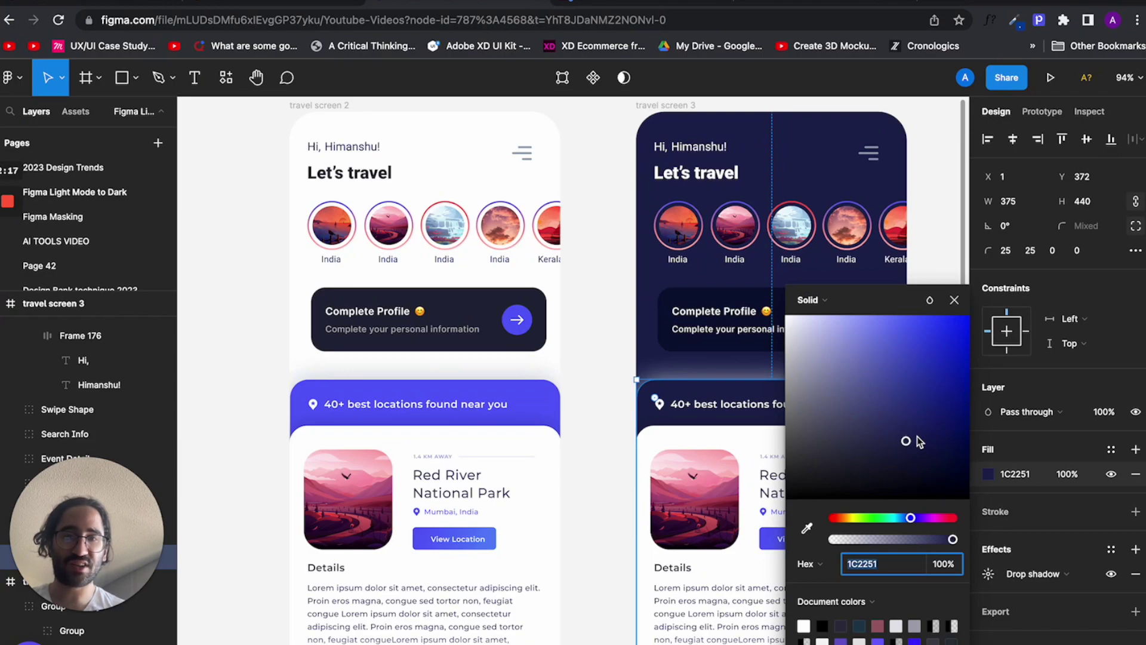
drag(909, 445, 918, 448)
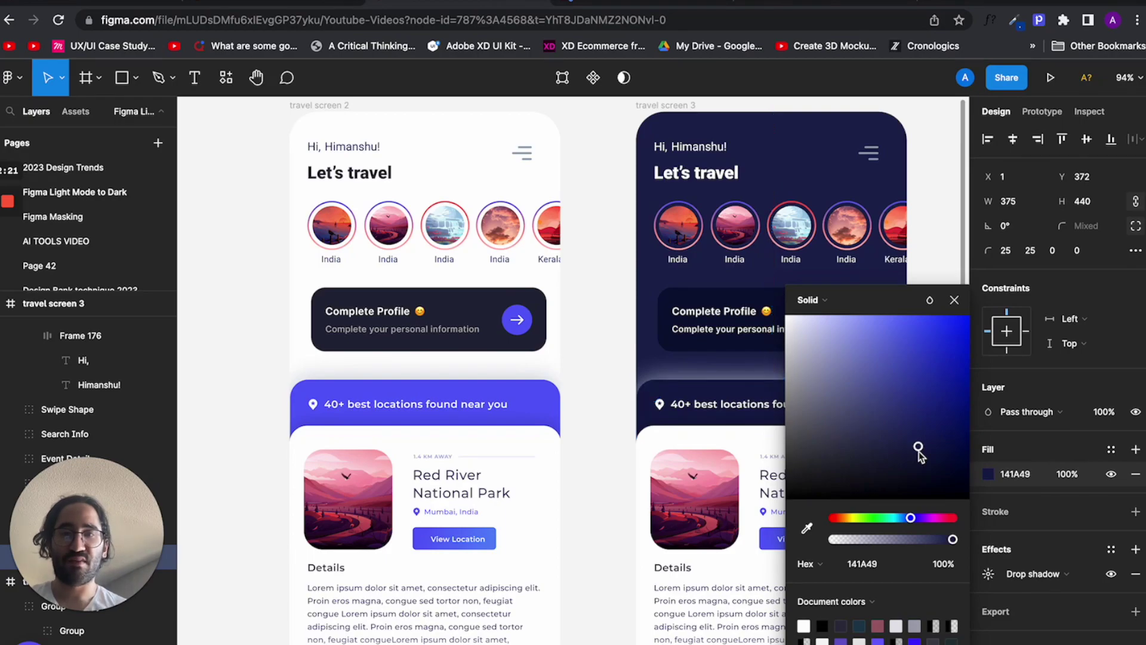
Darken the Complete Profile card to near-black navy 0C0F28.
click(684, 347)
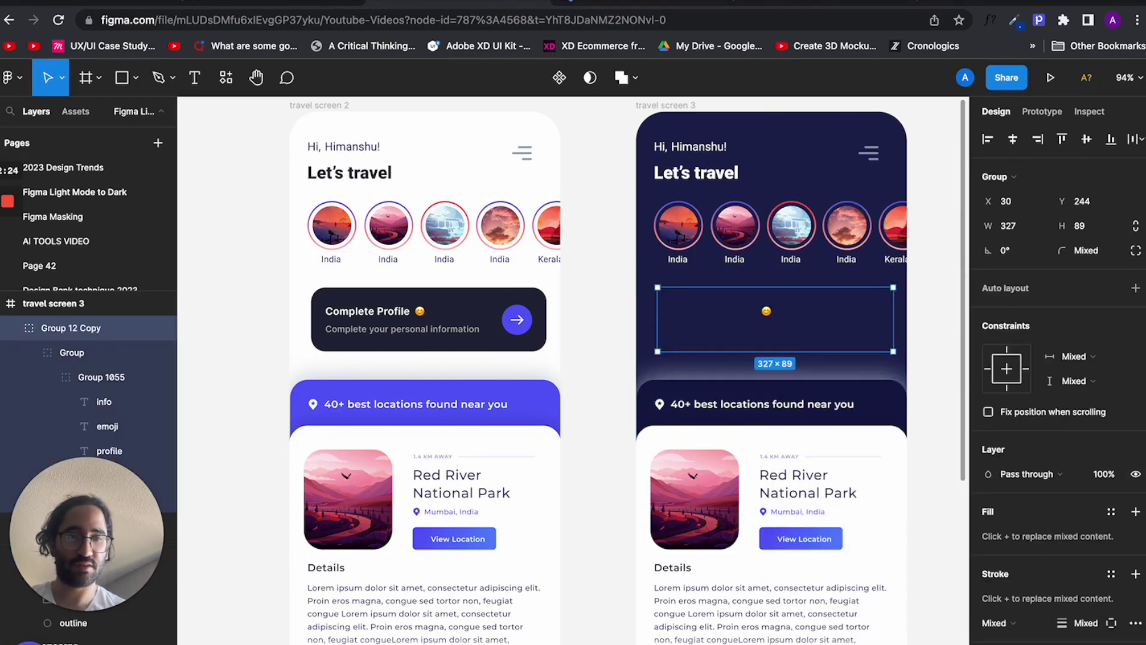
click(988, 641)
drag(907, 444, 916, 475)
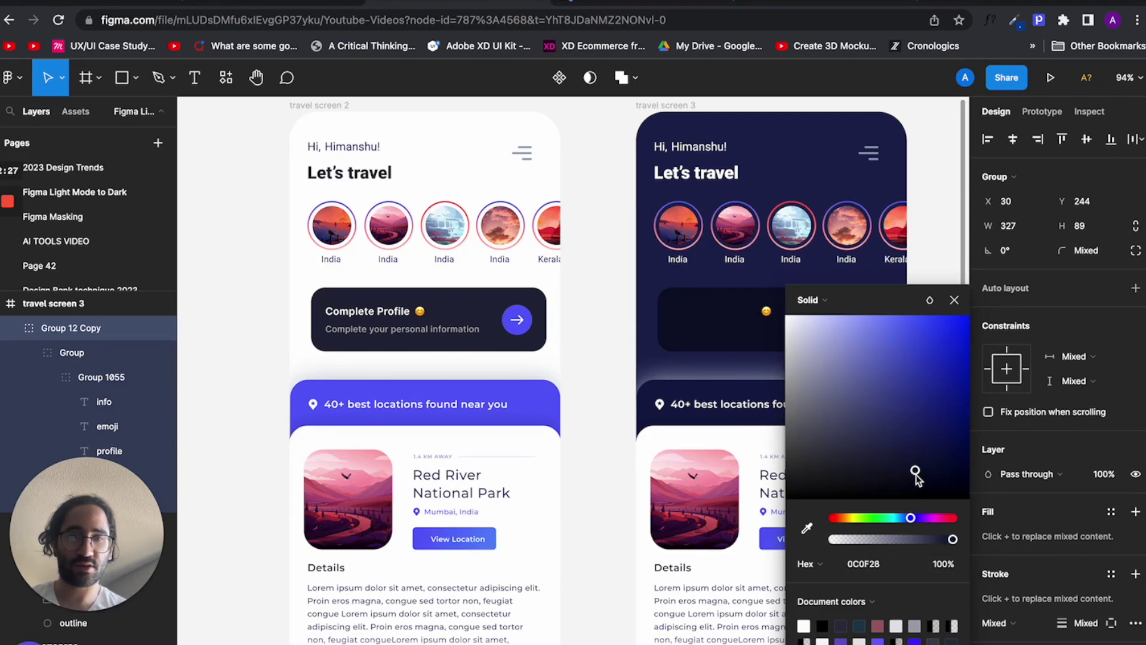
Set the Complete Profile card's text group fill back to white fff.
double_click(700, 331)
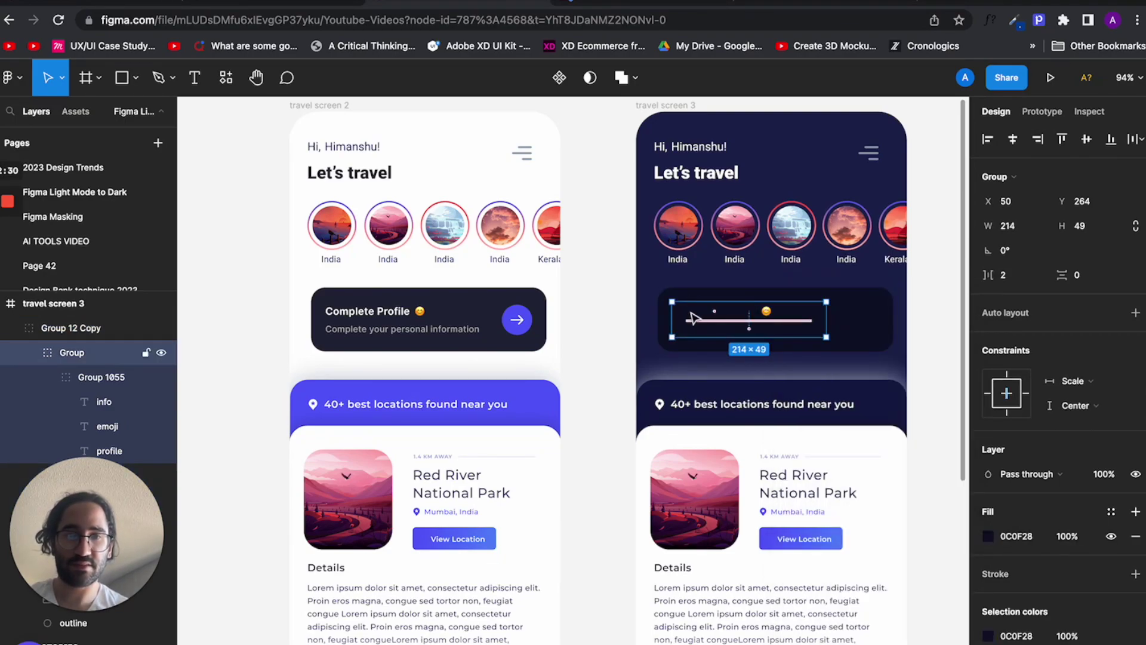
double_click(693, 318)
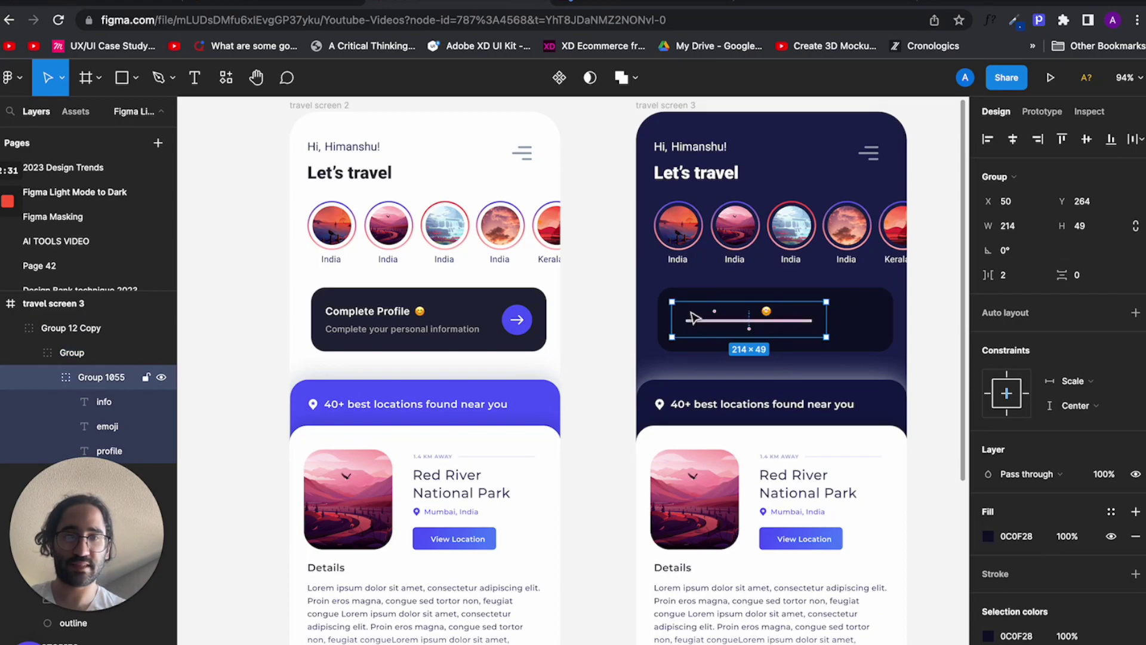
click(1017, 536)
text(fff)
key(Return)
Give the arrow button a sampled 141A49 navy outline and a white fff arrow.
click(873, 321)
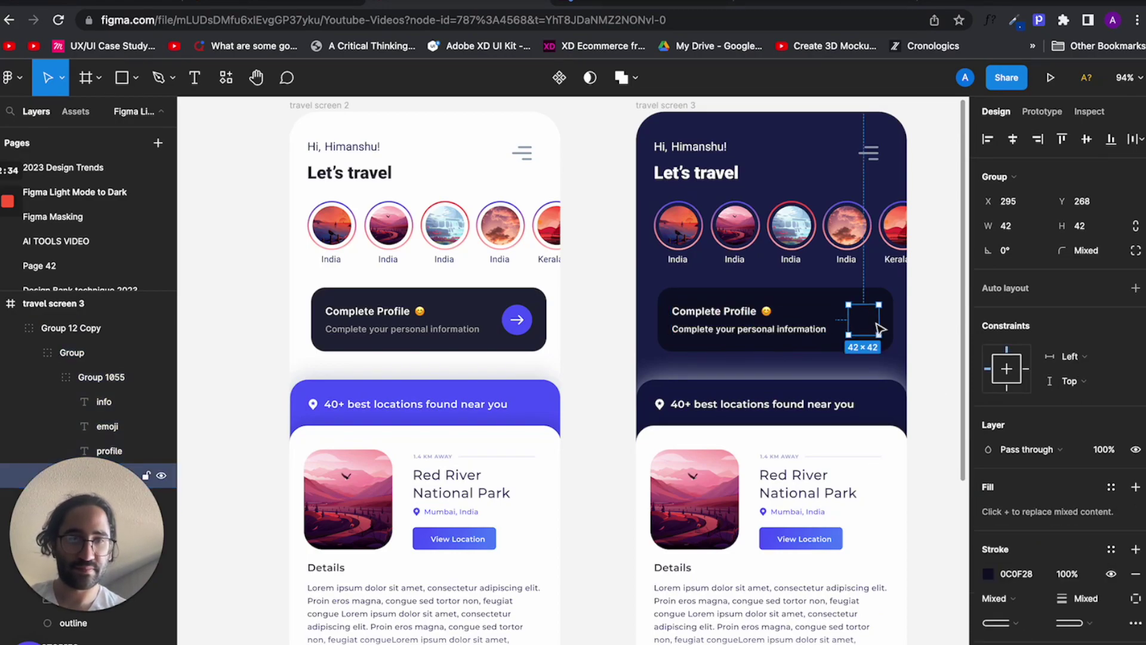
scroll(1015, 538, down, 1)
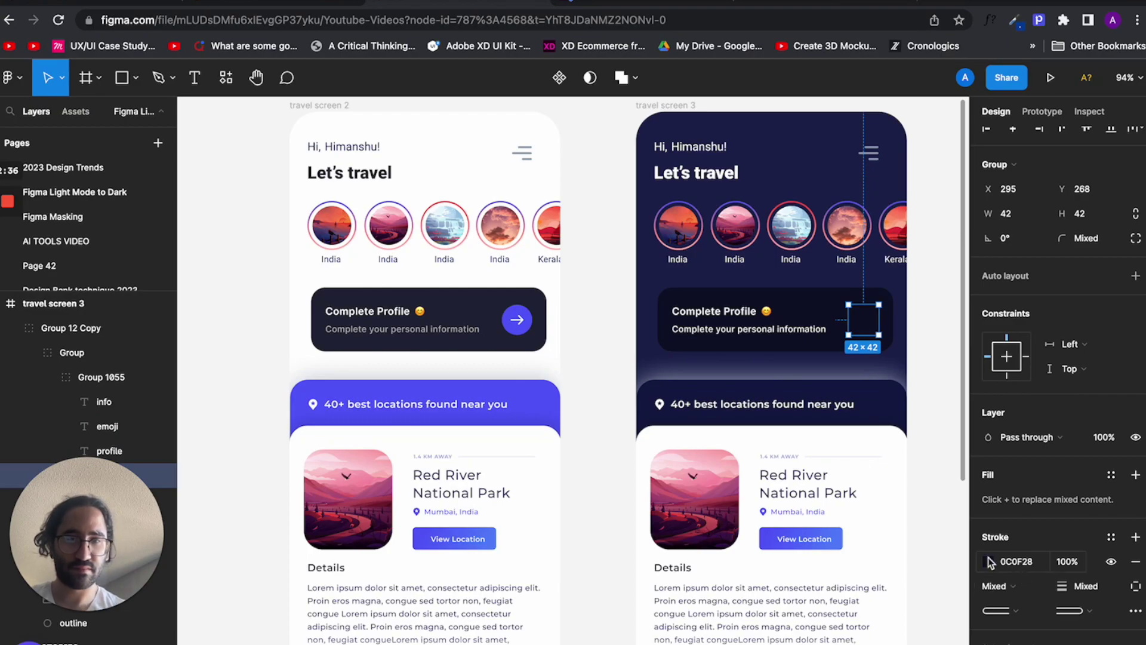
key(i)
click(886, 397)
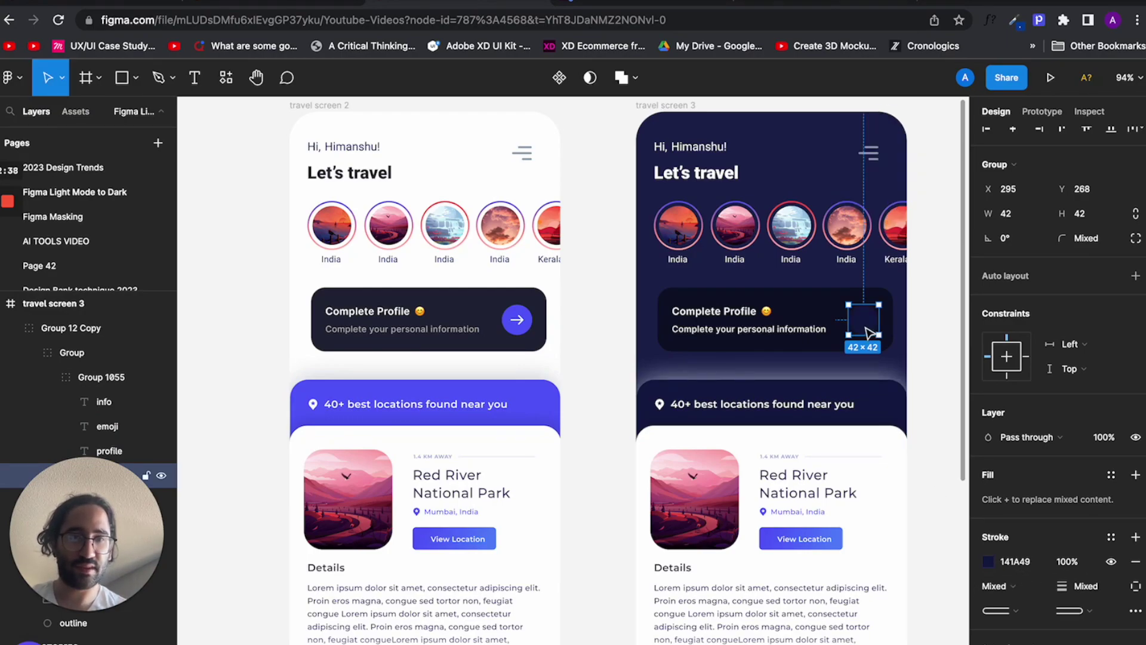
key(Return)
click(1015, 586)
text(fff)
key(Return)
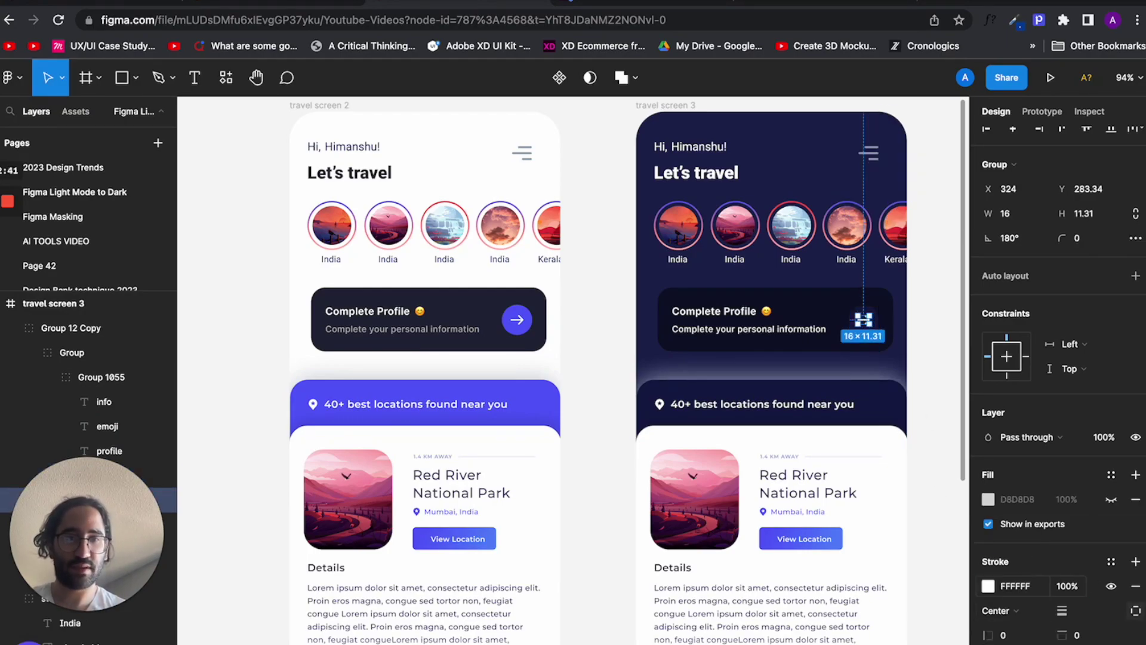
click(943, 411)
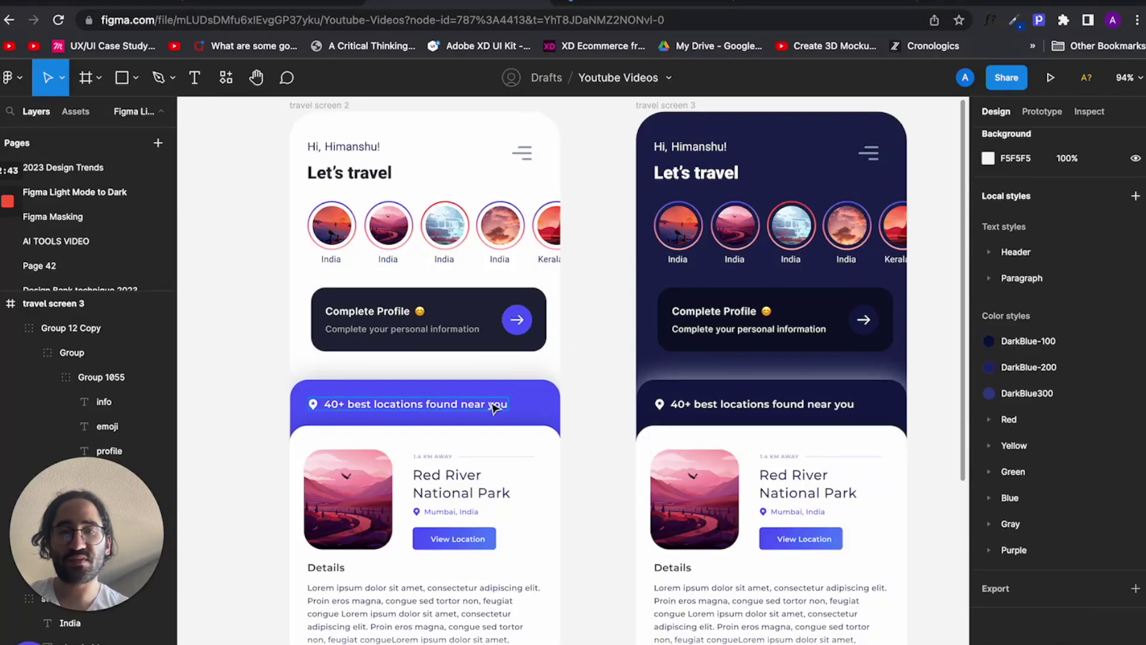
Fill the dark screen's locations banner with a sampled navy, lightened to 2E3467.
click(522, 405)
click(521, 325)
click(888, 417)
key(i)
click(894, 172)
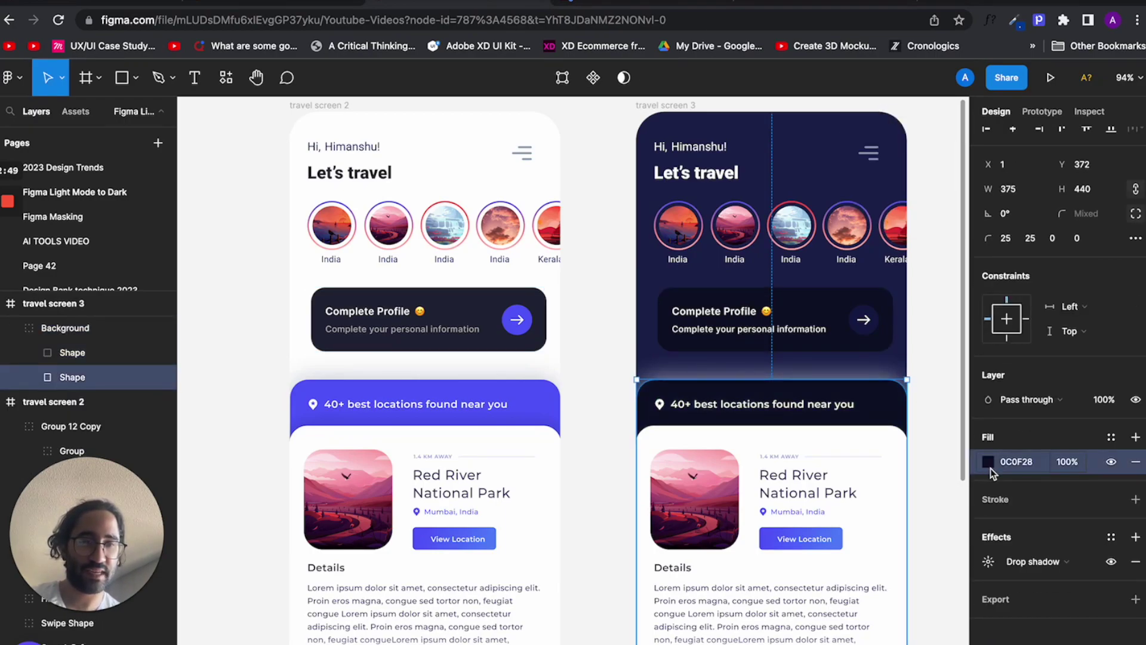
click(989, 462)
click(913, 465)
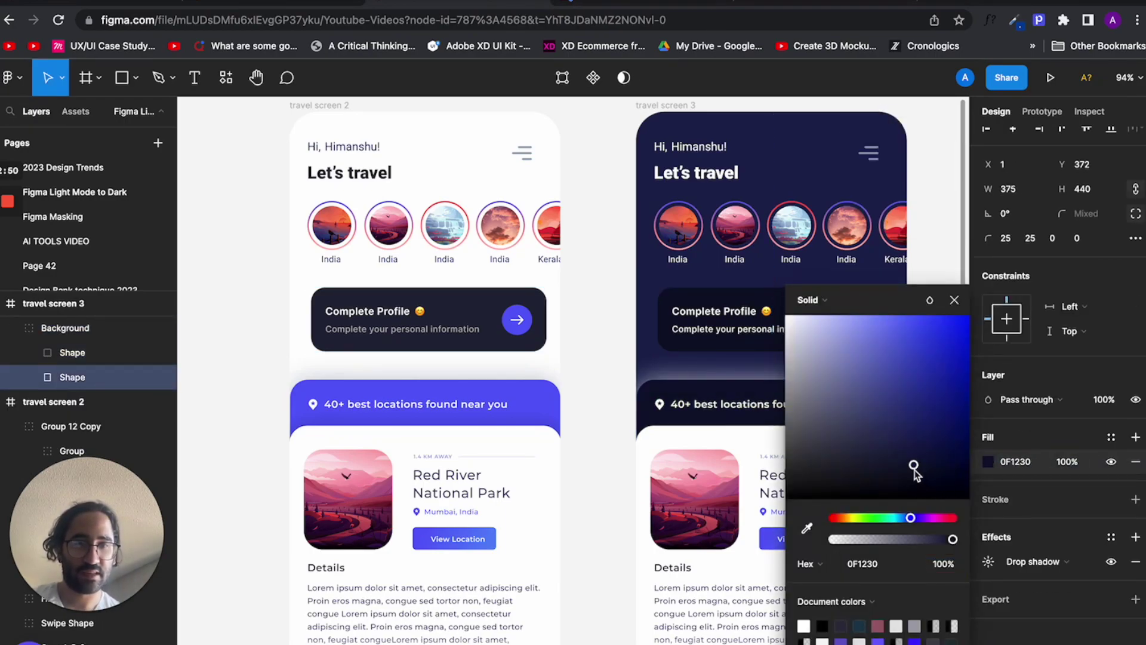
drag(913, 465, 888, 426)
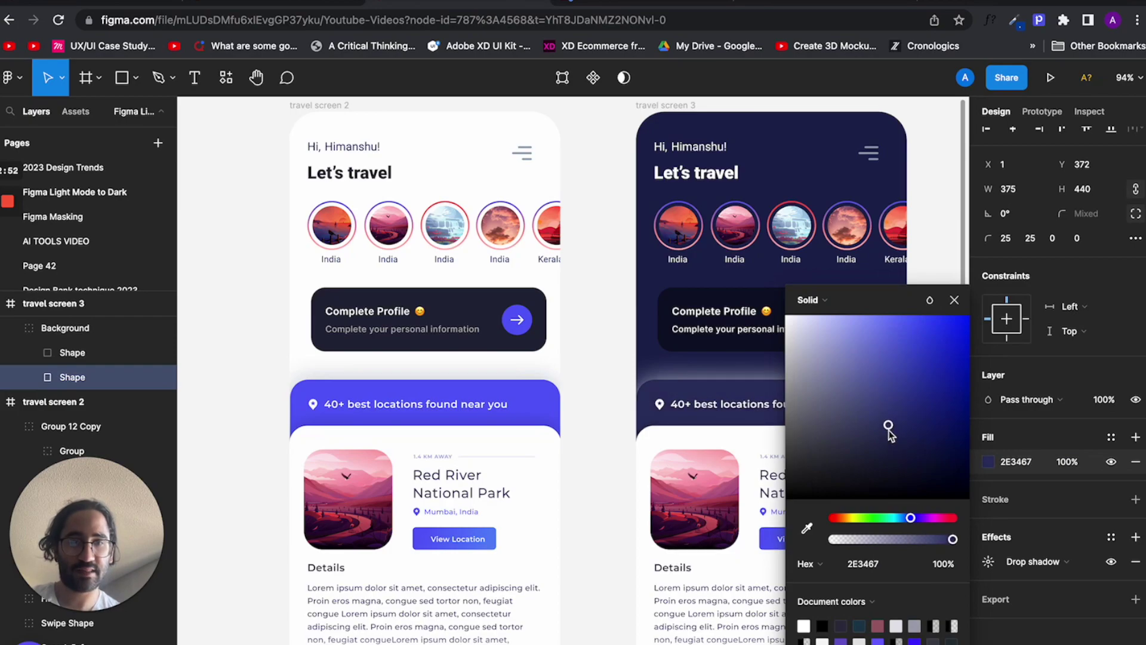
click(583, 460)
Select the white content card shape below the banner.
scroll(583, 460, right, 2)
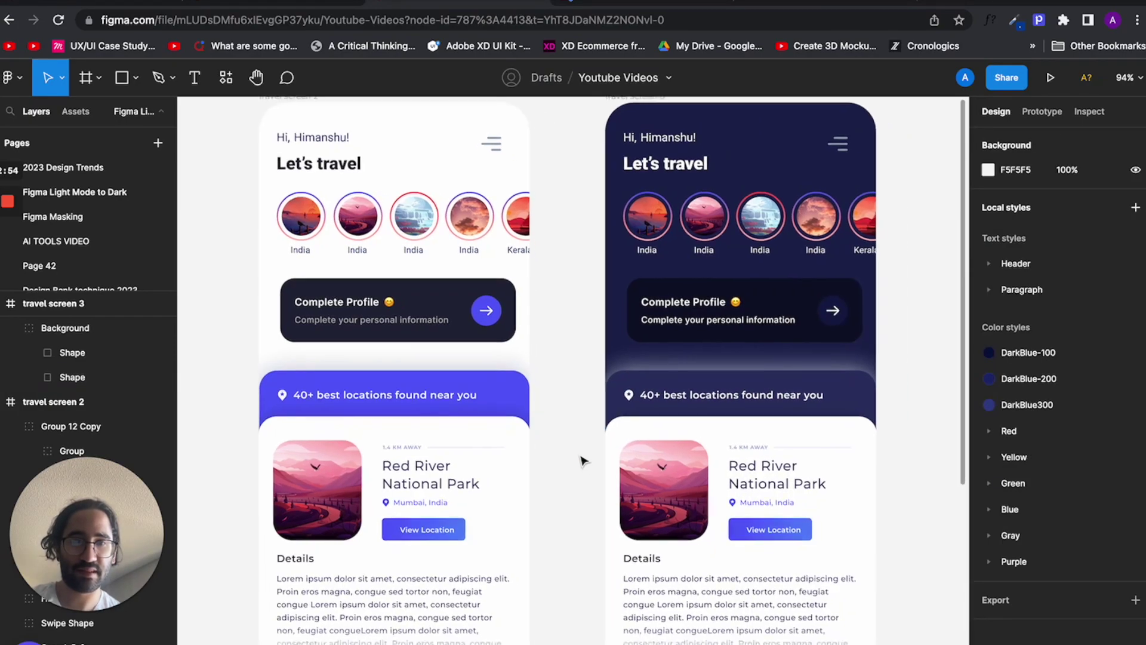
click(656, 401)
click(617, 419)
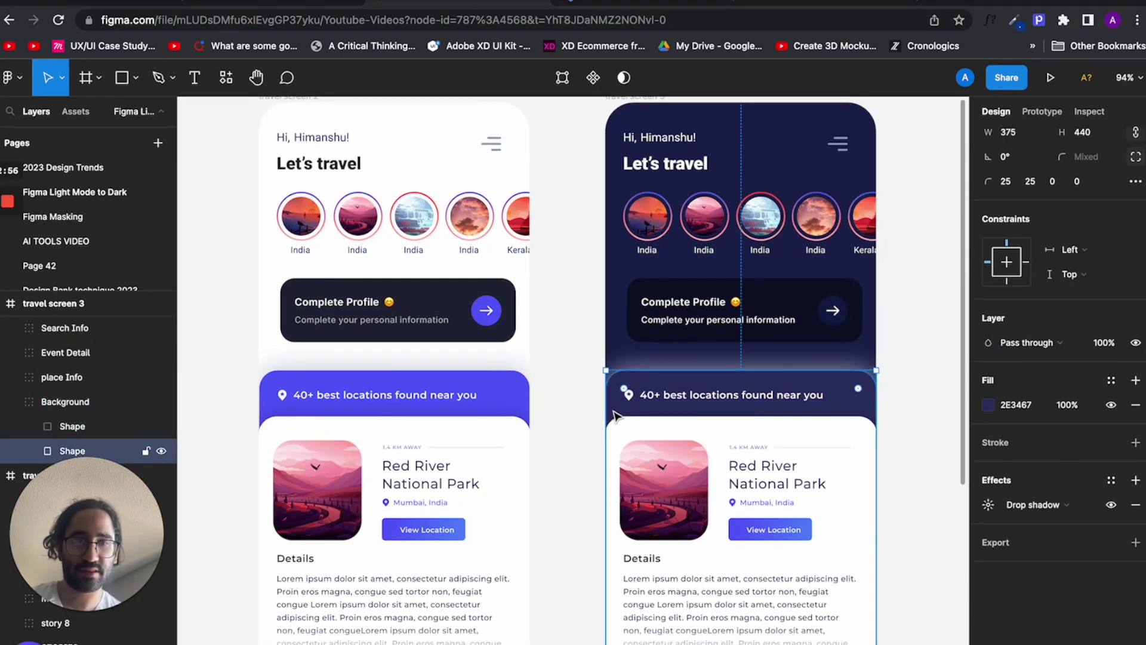
double_click(662, 437)
key(Escape)
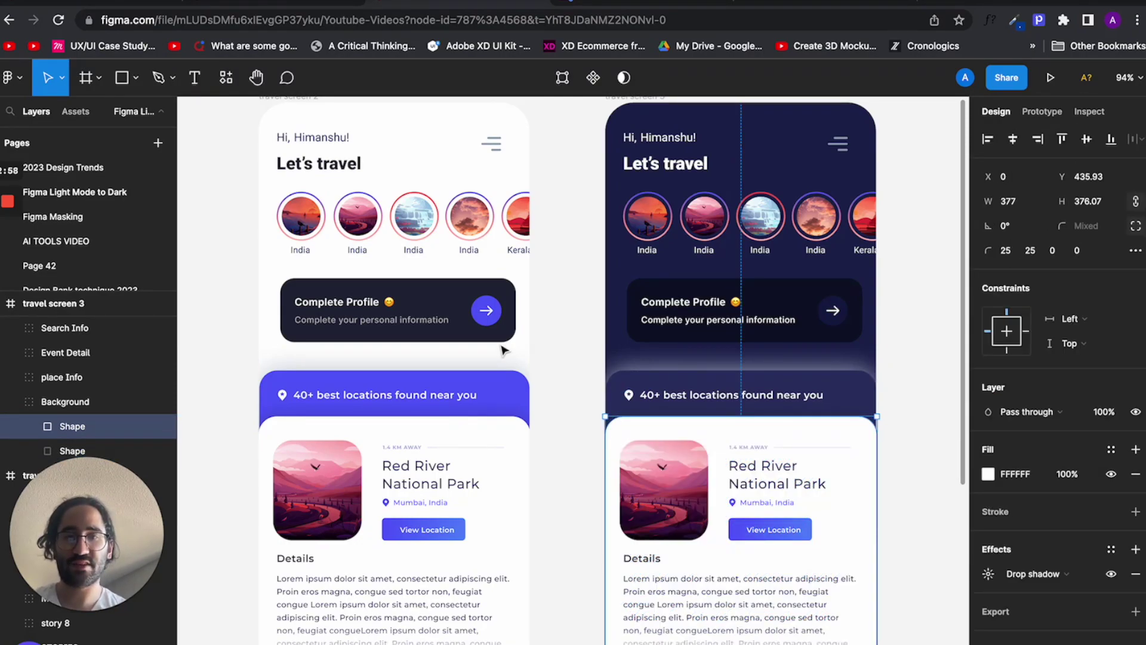
click(579, 393)
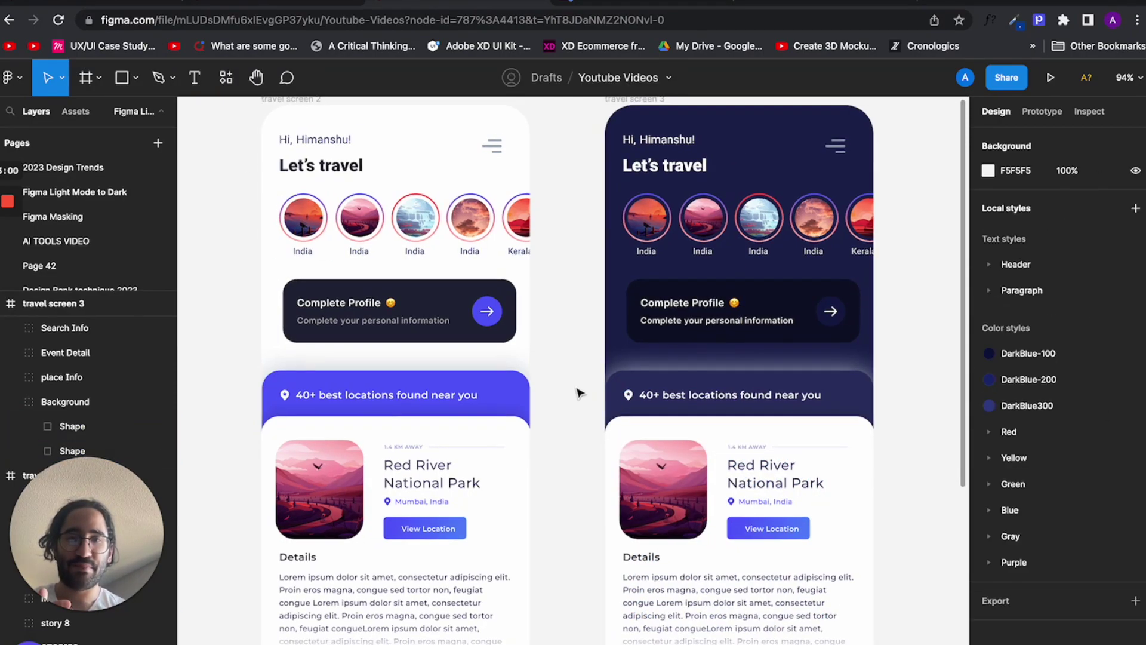
scroll(578, 393, down, 3)
scroll(578, 393, right, 2)
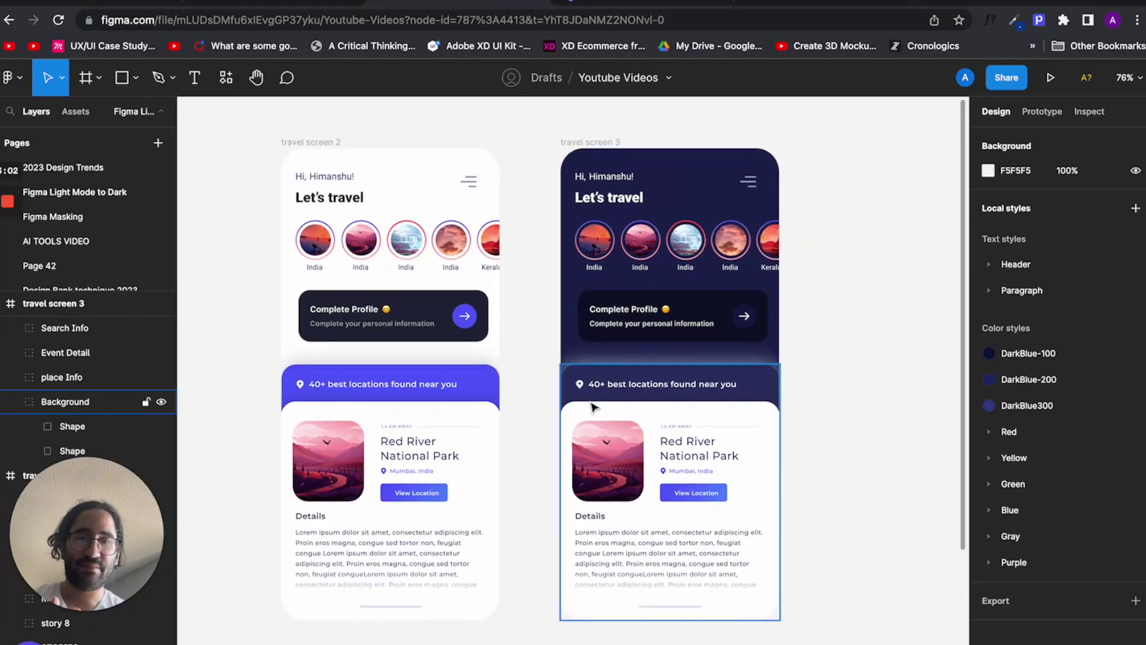
click(579, 414)
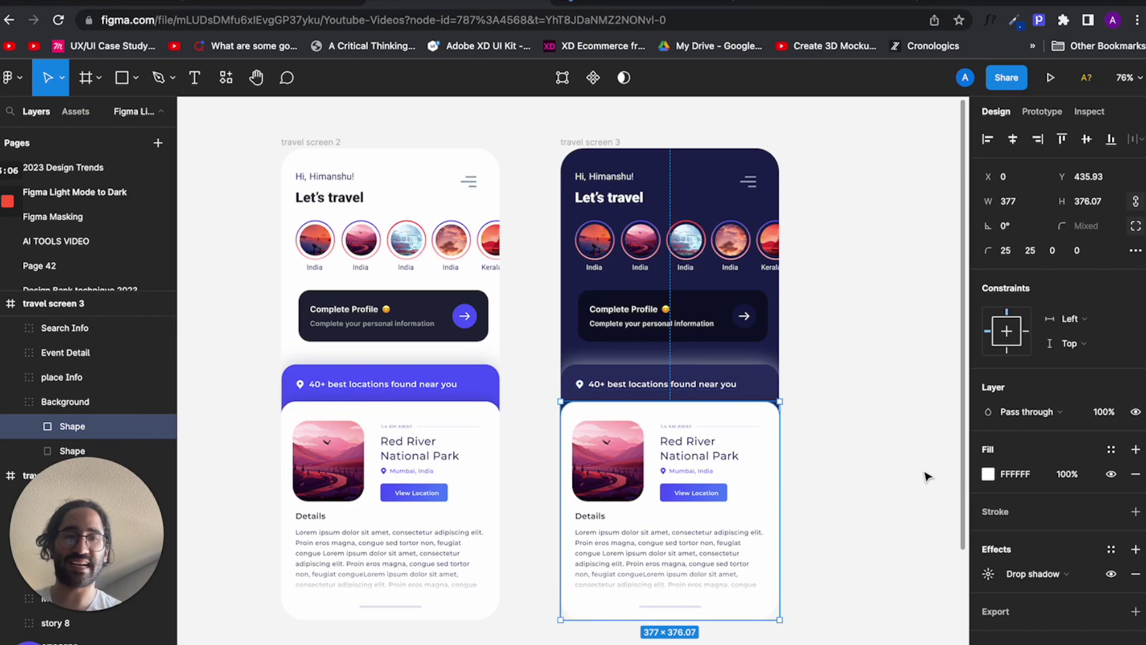
Change the white card shape's fill to a sampled navy lightened to muted blue 6169A9.
click(825, 440)
double_click(759, 424)
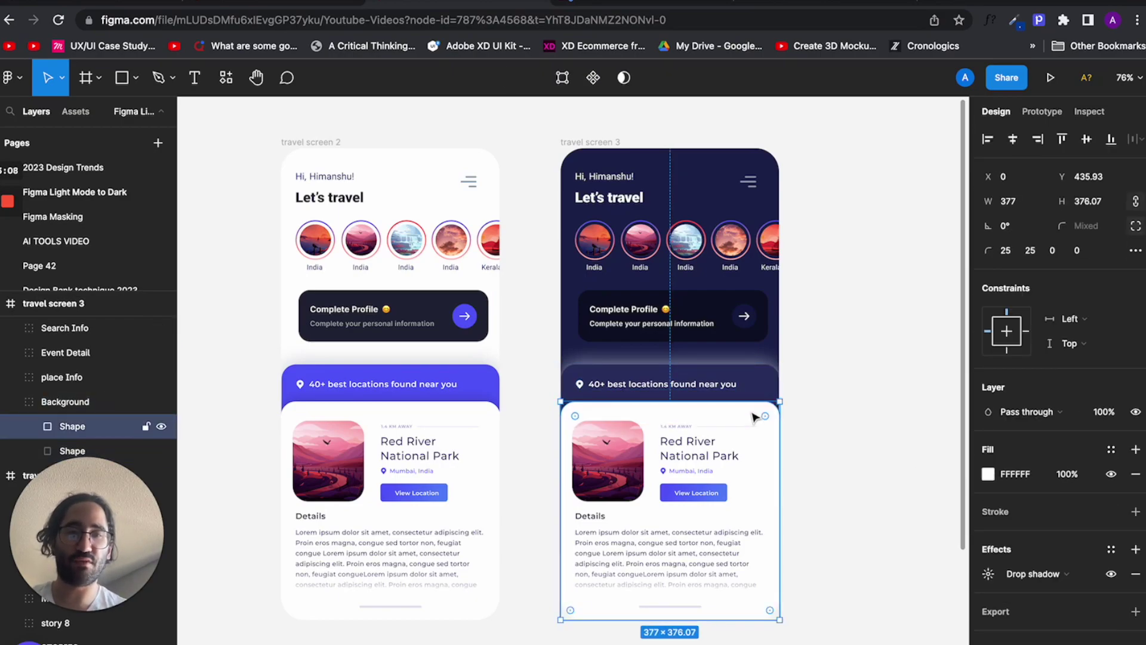
click(988, 478)
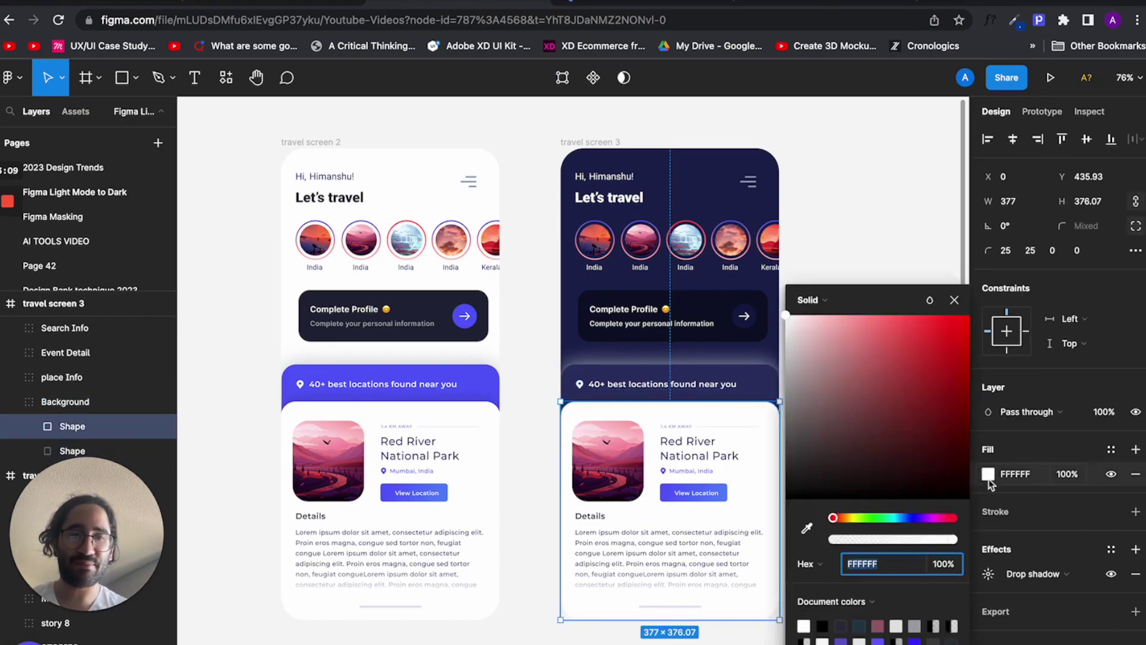
click(921, 524)
key(i)
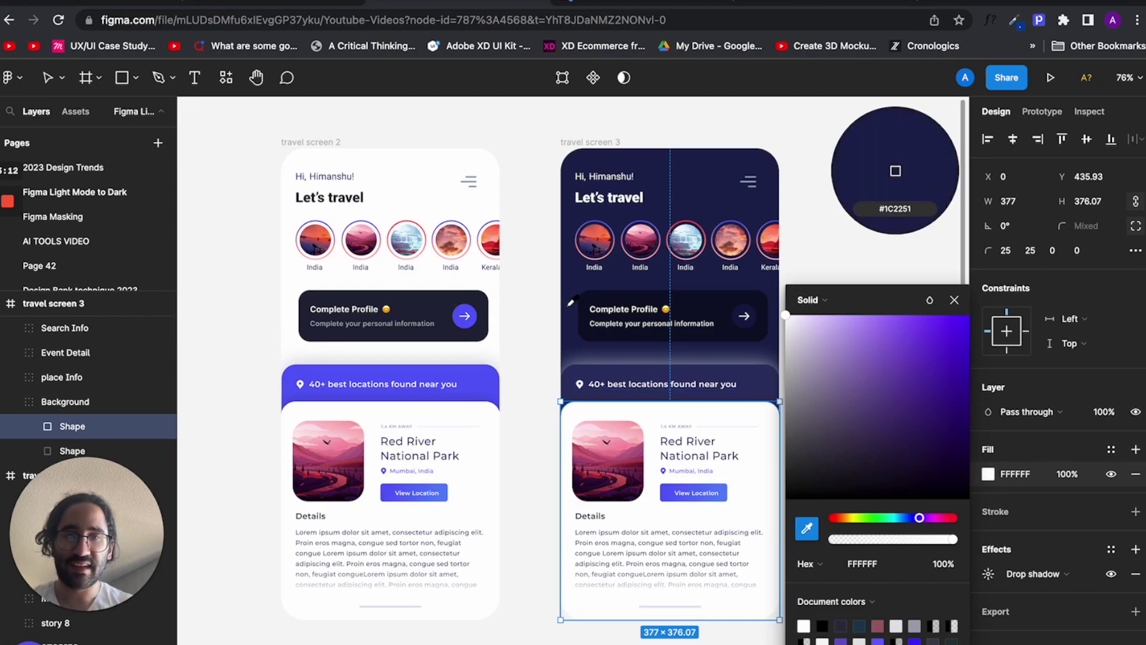
click(593, 327)
drag(903, 446, 862, 377)
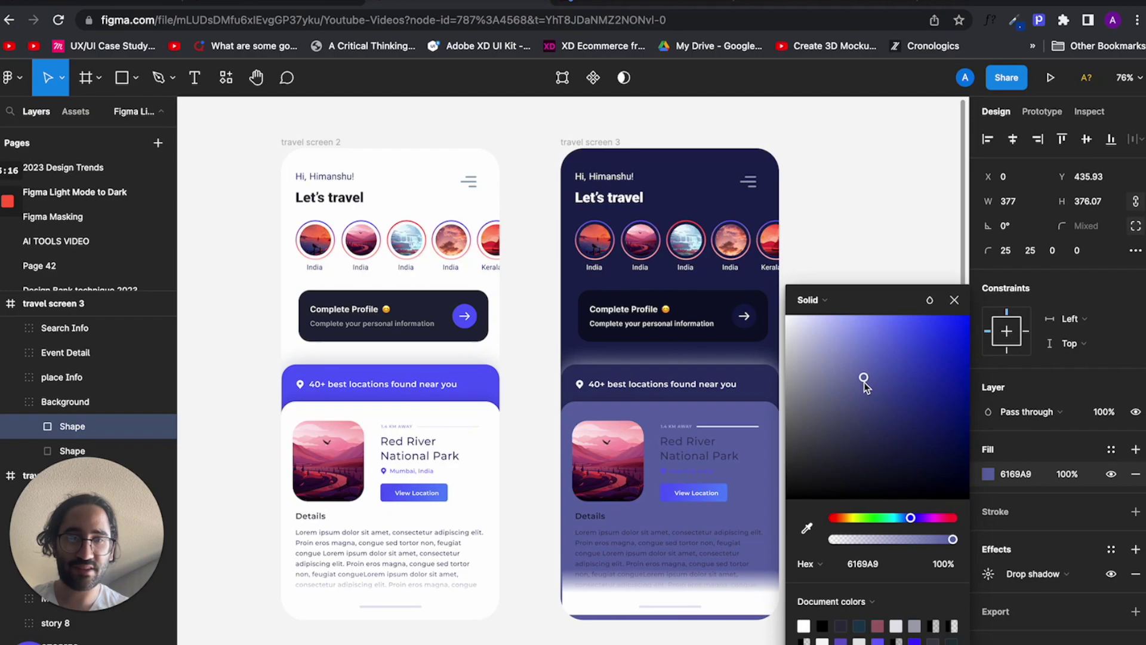
click(857, 223)
Inspect the card's Background group shapes and select the inner card shape.
scroll(633, 621, up, 5)
click(634, 609)
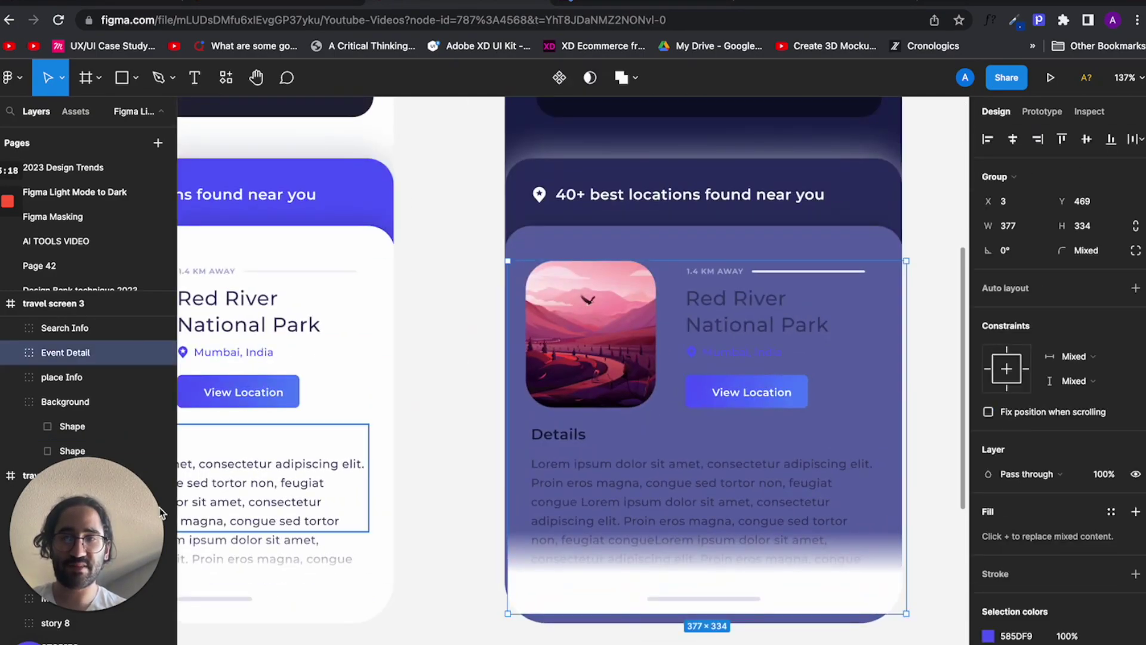
drag(108, 591, 469, 584)
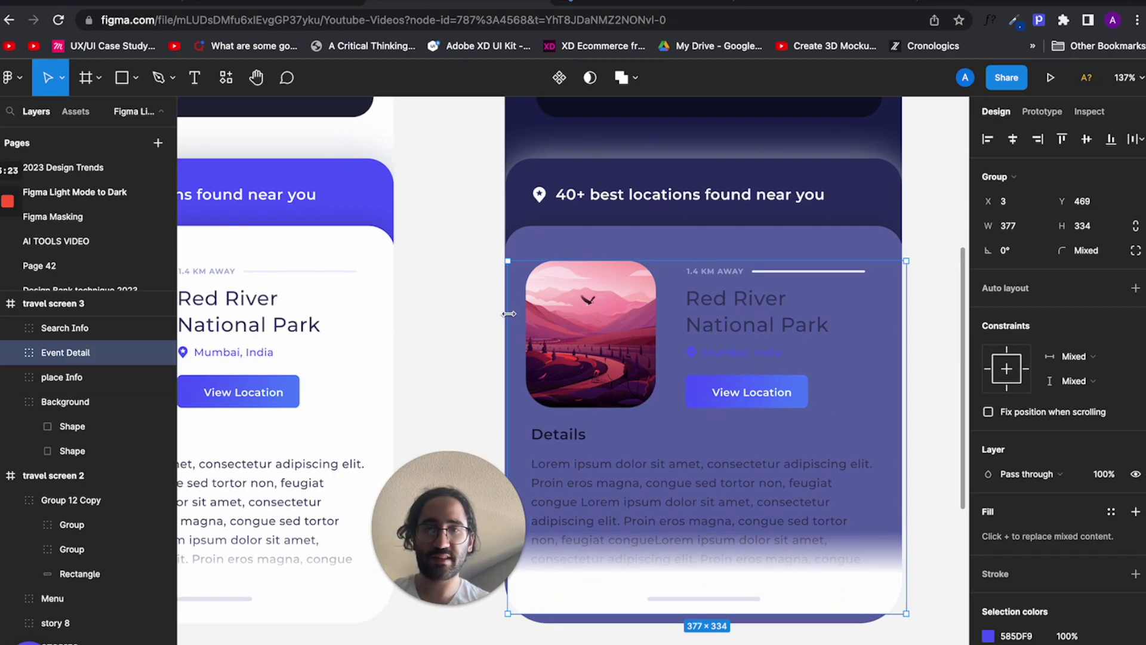
click(602, 233)
click(603, 234)
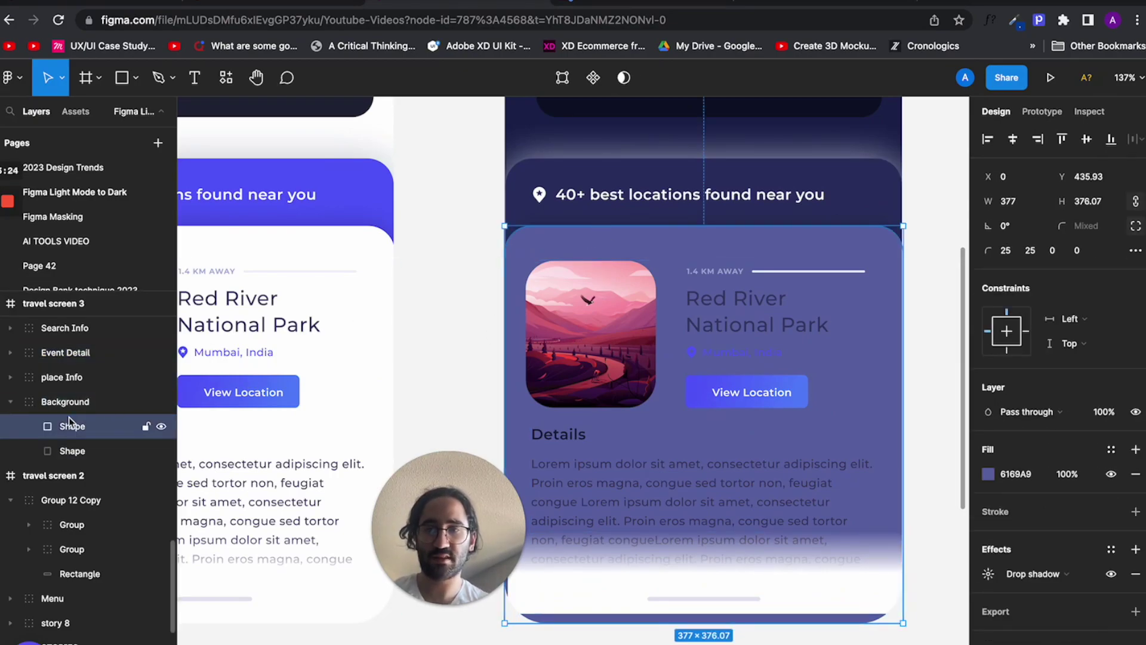
click(60, 448)
click(51, 412)
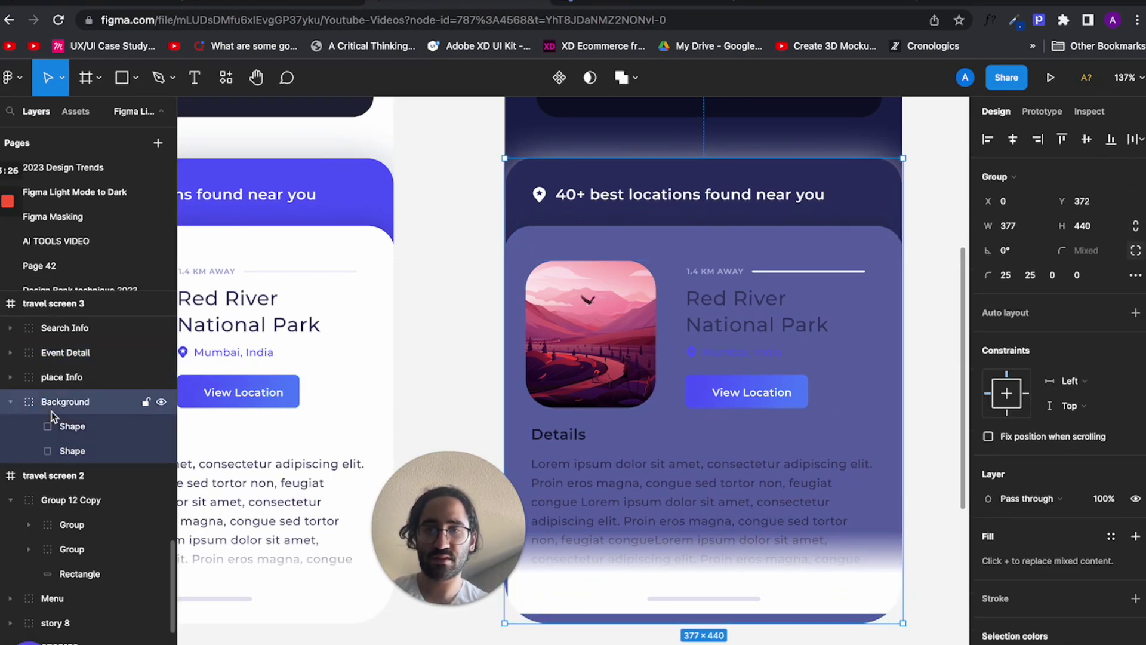
click(603, 448)
scroll(665, 320, down, 5)
Hide the fill of the Faded layer to remove the white fade at the card bottom.
click(669, 488)
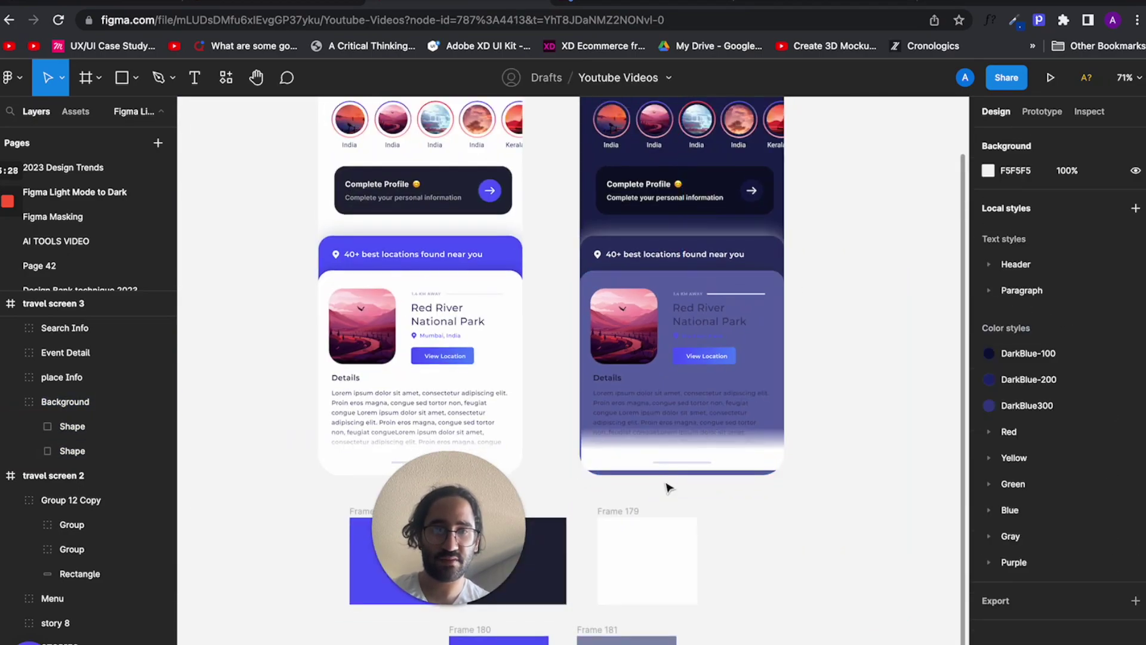
click(668, 439)
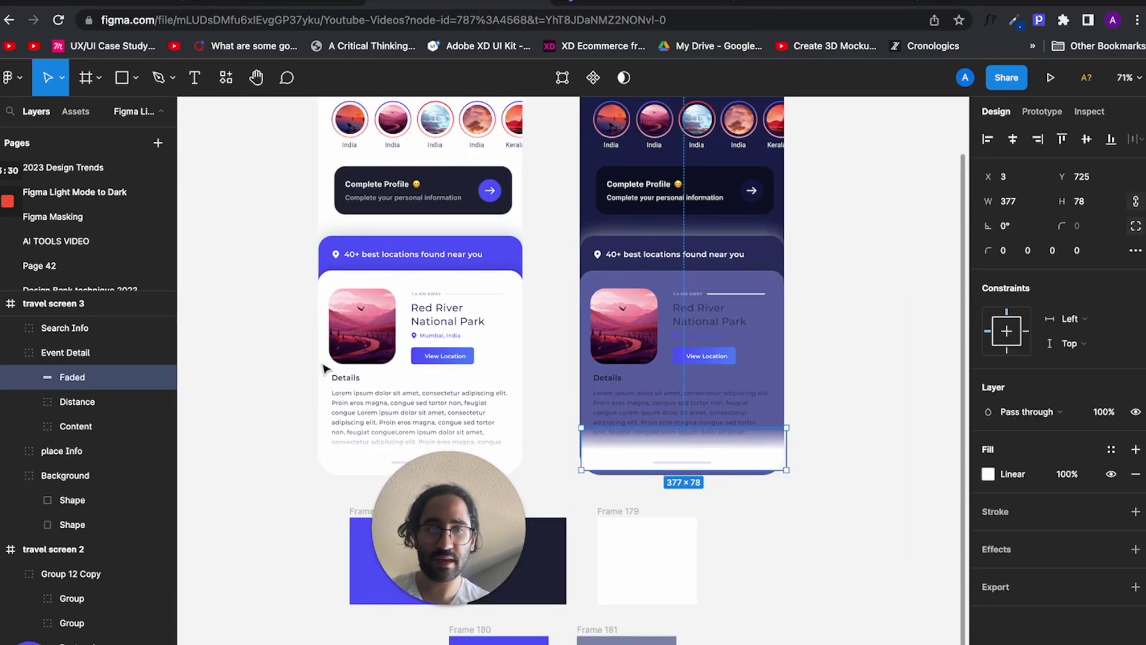
click(1111, 474)
Colour the Red River National Park title dark navy 0C0F28 with the eyedropper.
click(893, 389)
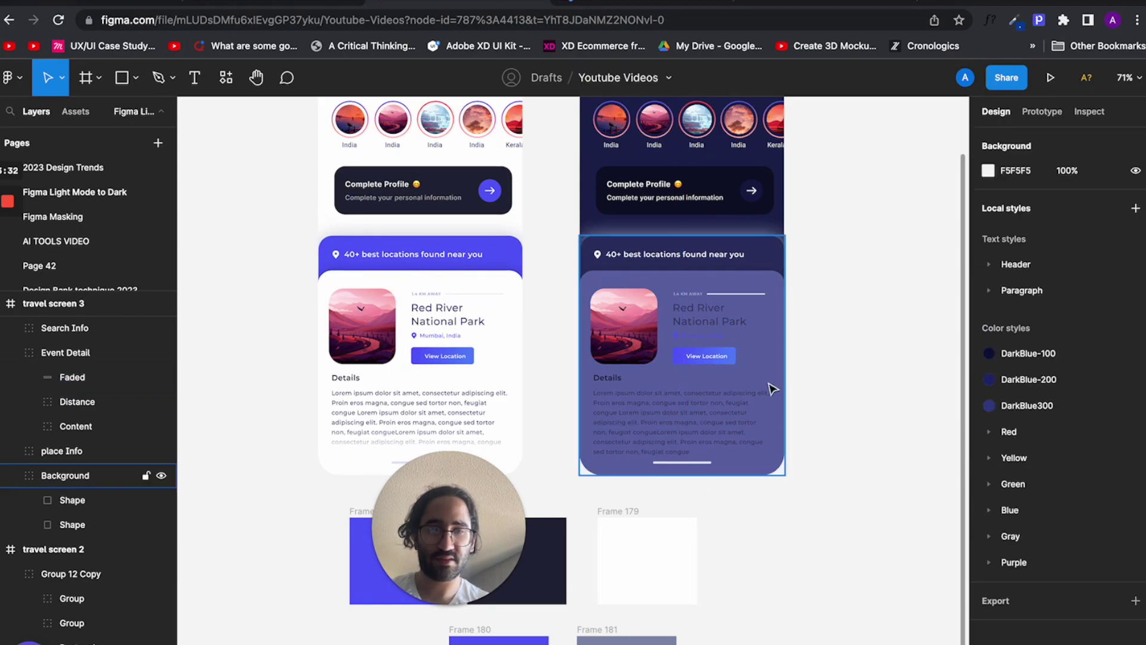
scroll(767, 386, up, 4)
click(706, 353)
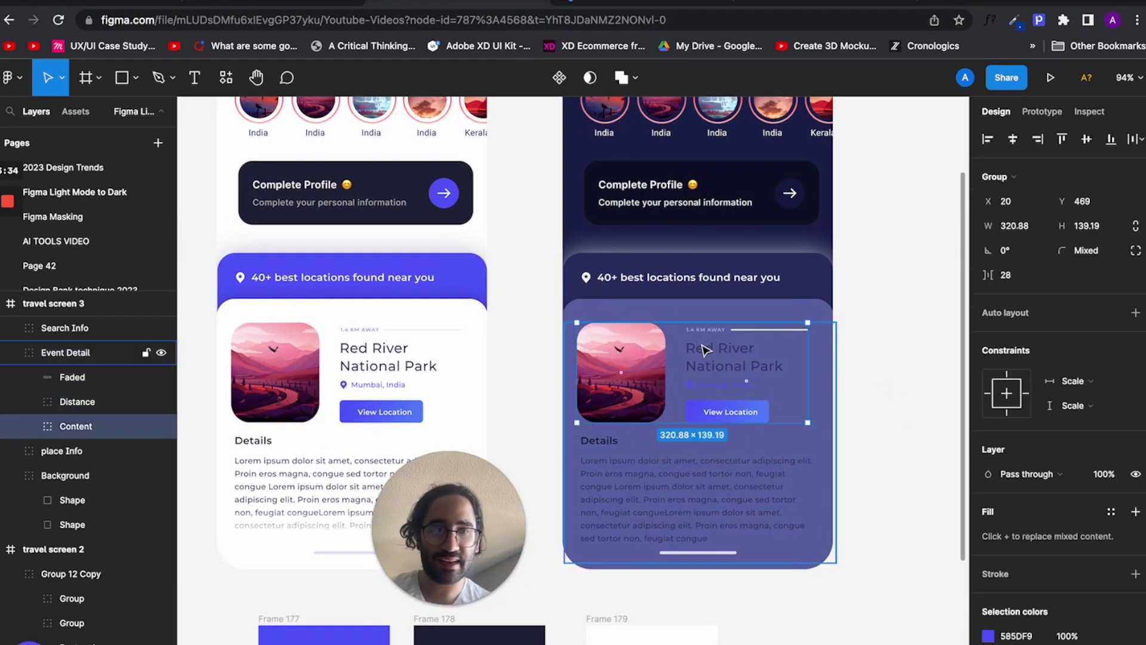
double_click(702, 343)
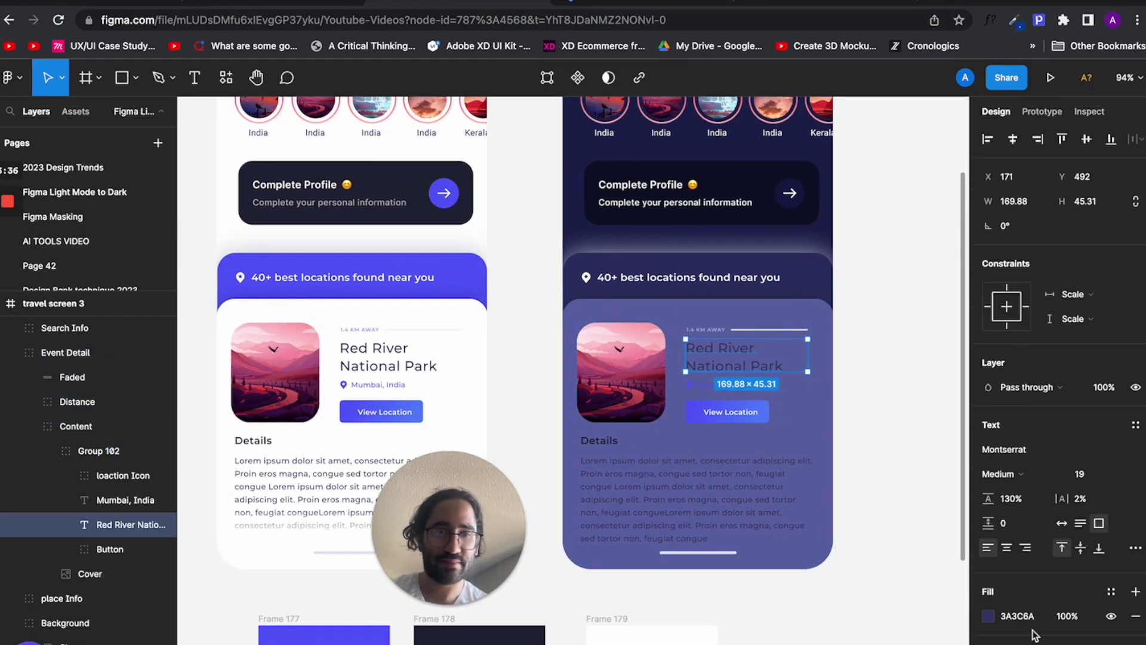
click(917, 448)
click(734, 358)
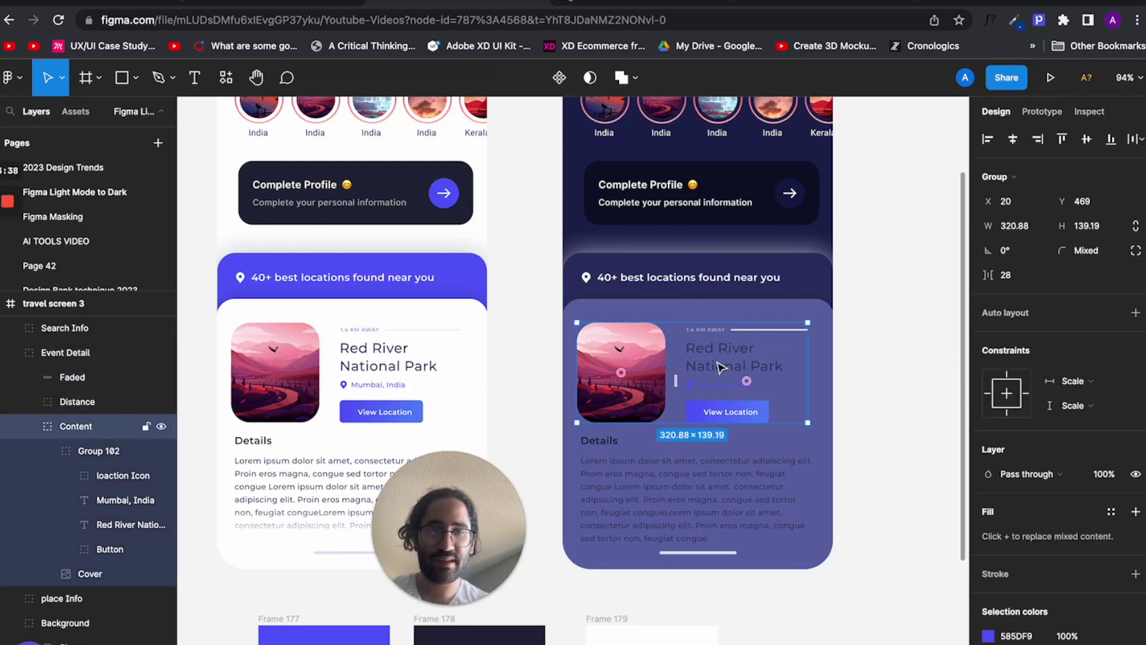
double_click(734, 352)
key(i)
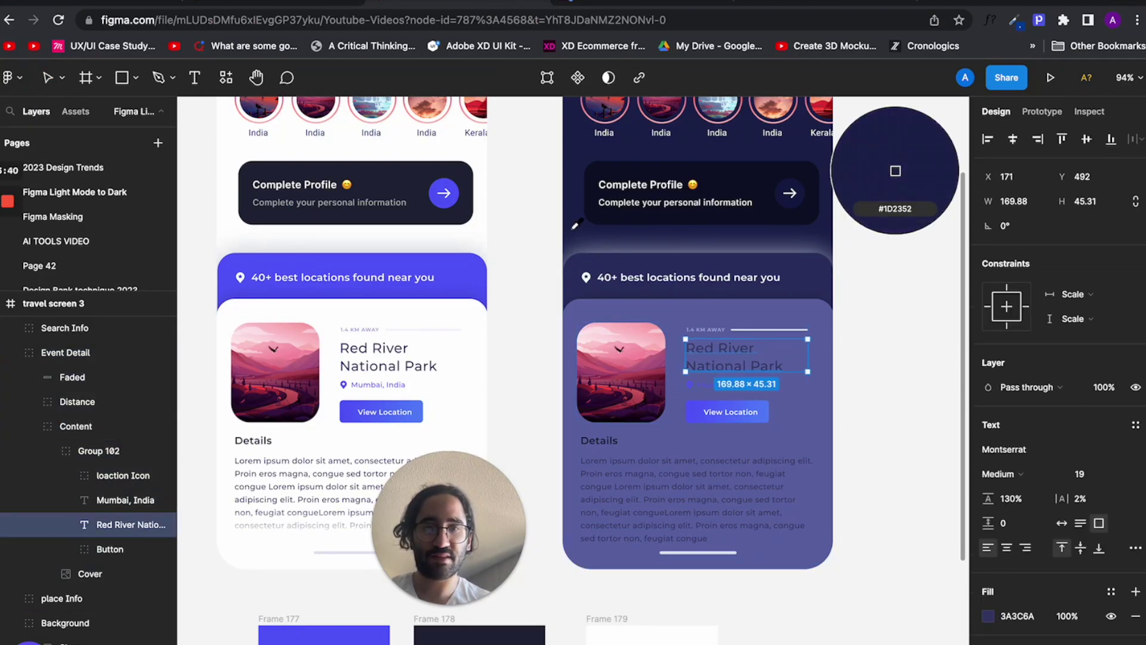
click(599, 175)
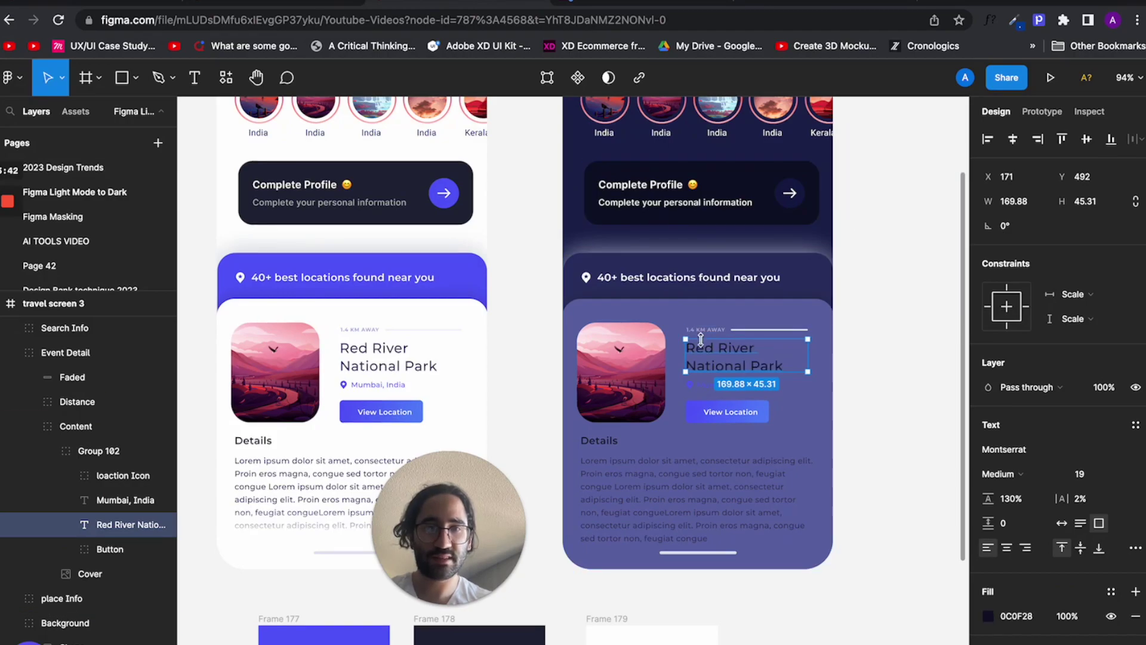
click(700, 414)
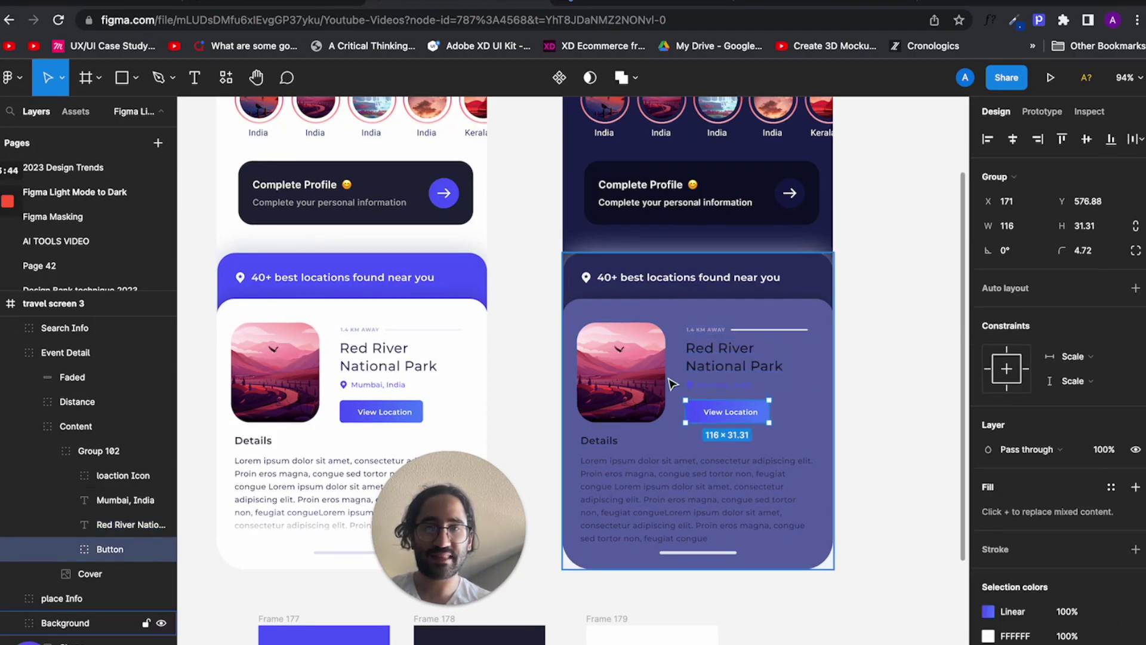
Fill the dark card's View Location button with dark navy sampled from the canvas.
key(i)
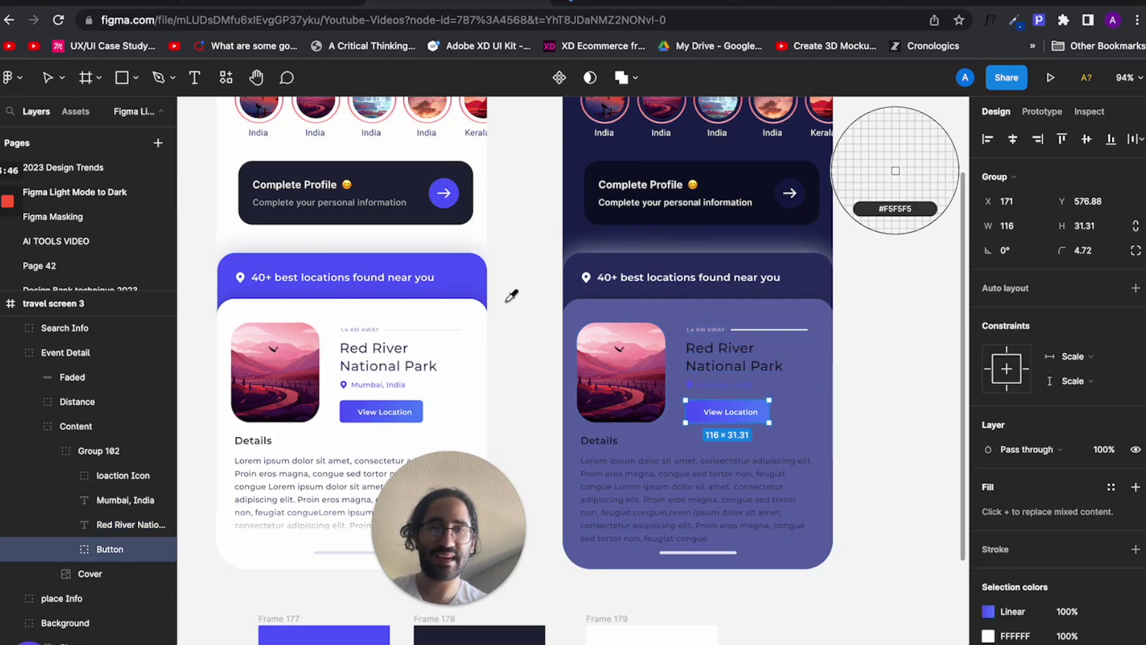
click(582, 263)
click(367, 409)
double_click(368, 409)
double_click(369, 410)
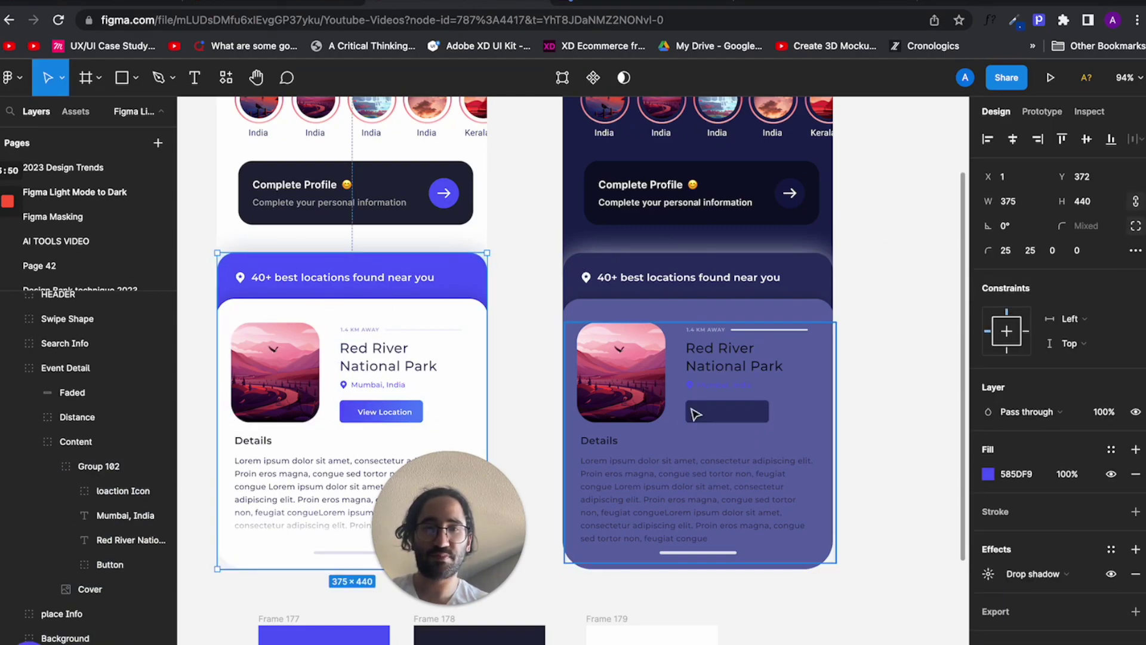
Select the View Location label text inside the dark button.
click(721, 415)
double_click(722, 419)
double_click(721, 421)
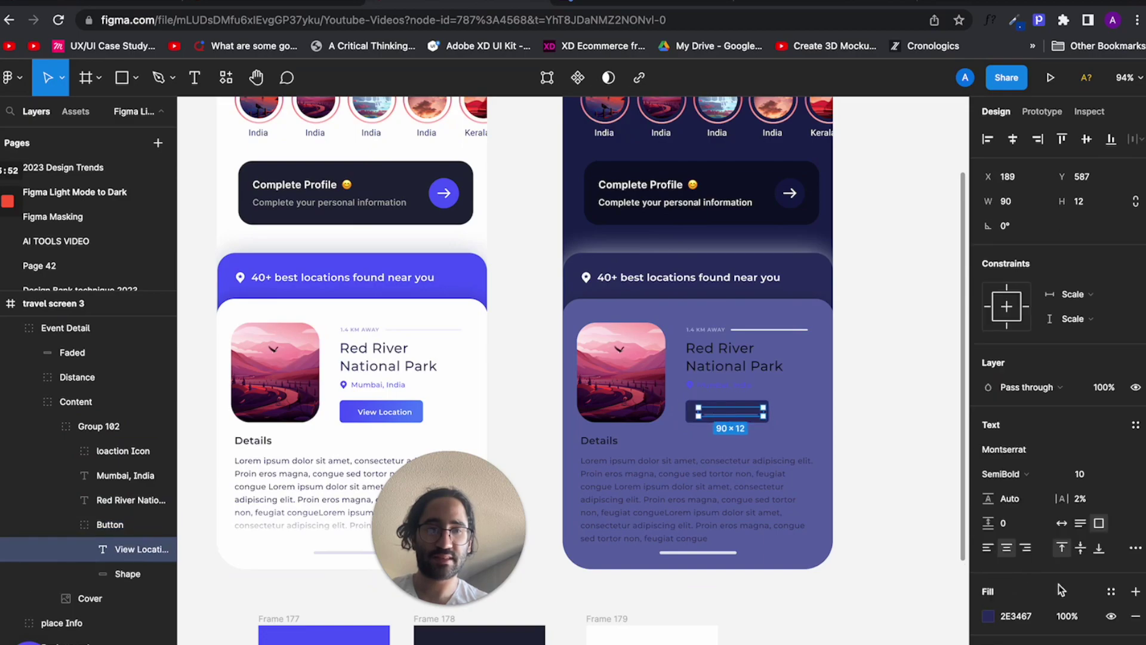
click(860, 508)
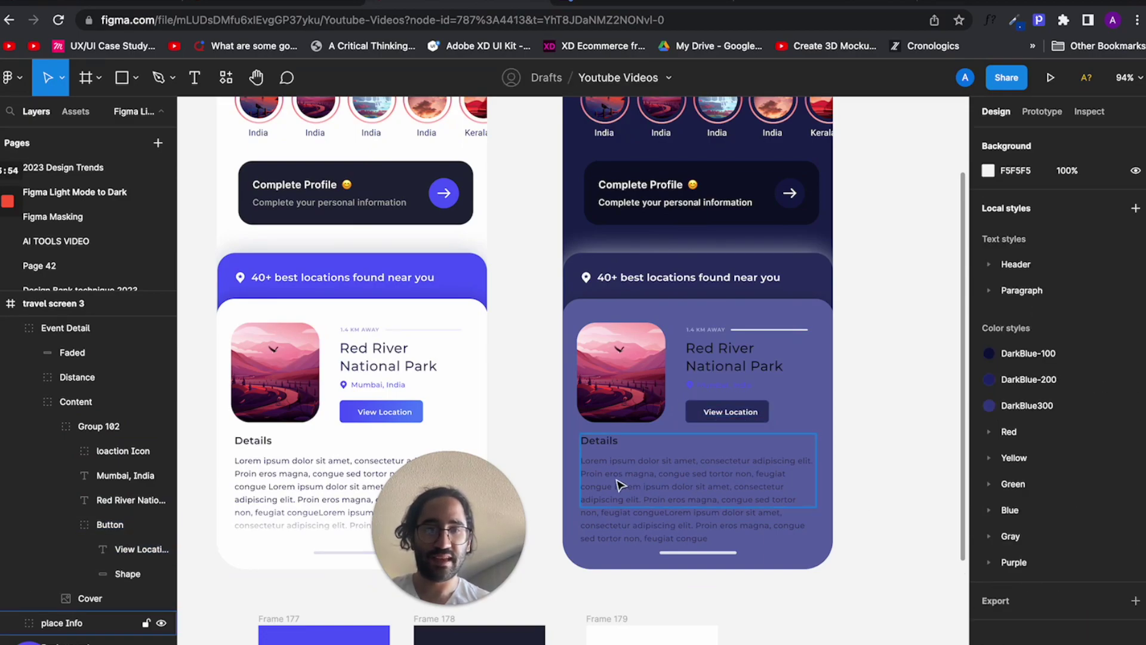
Select the text layers inside the dark card's place Info details group.
click(600, 452)
scroll(600, 452, up, 3)
scroll(609, 358, down, 2)
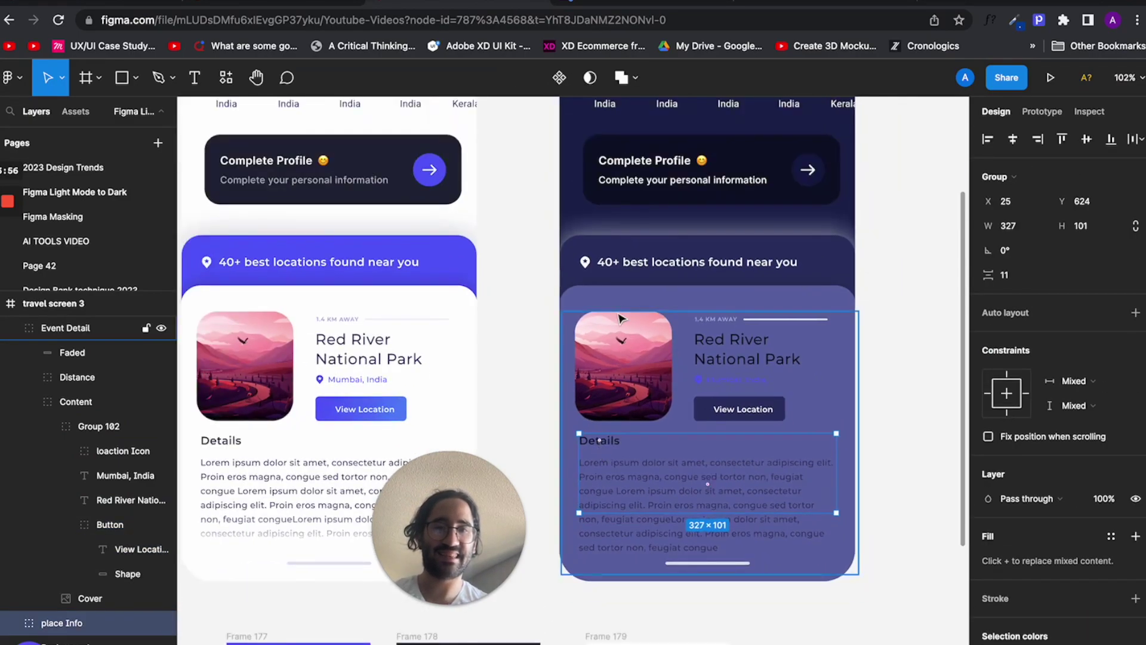
click(597, 311)
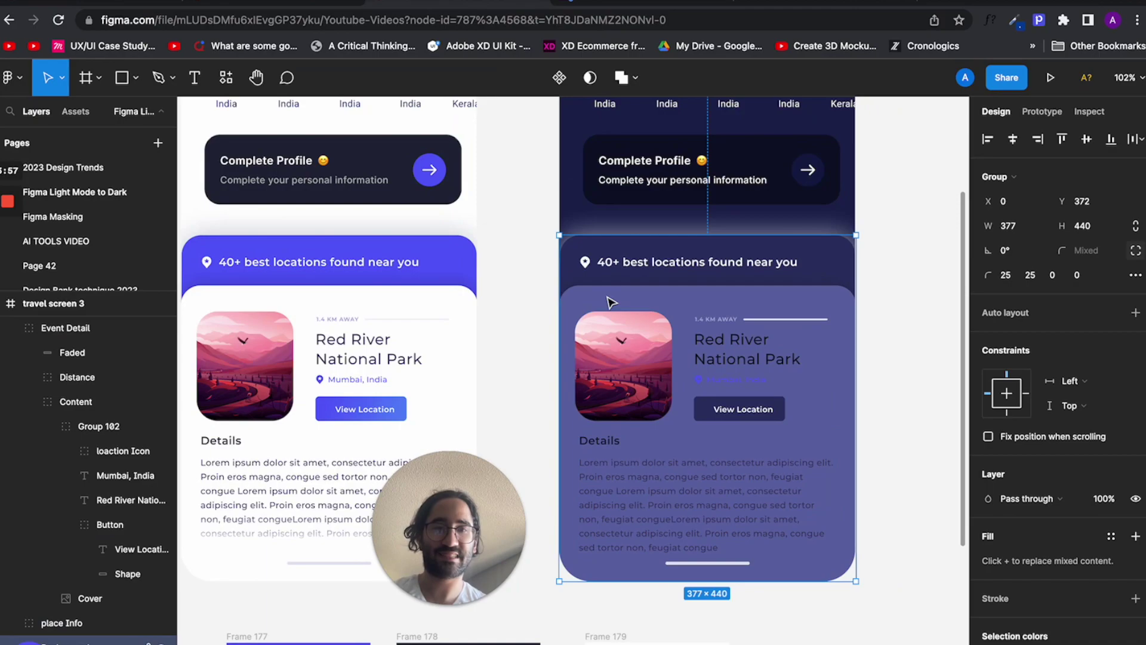
click(606, 436)
key(Return)
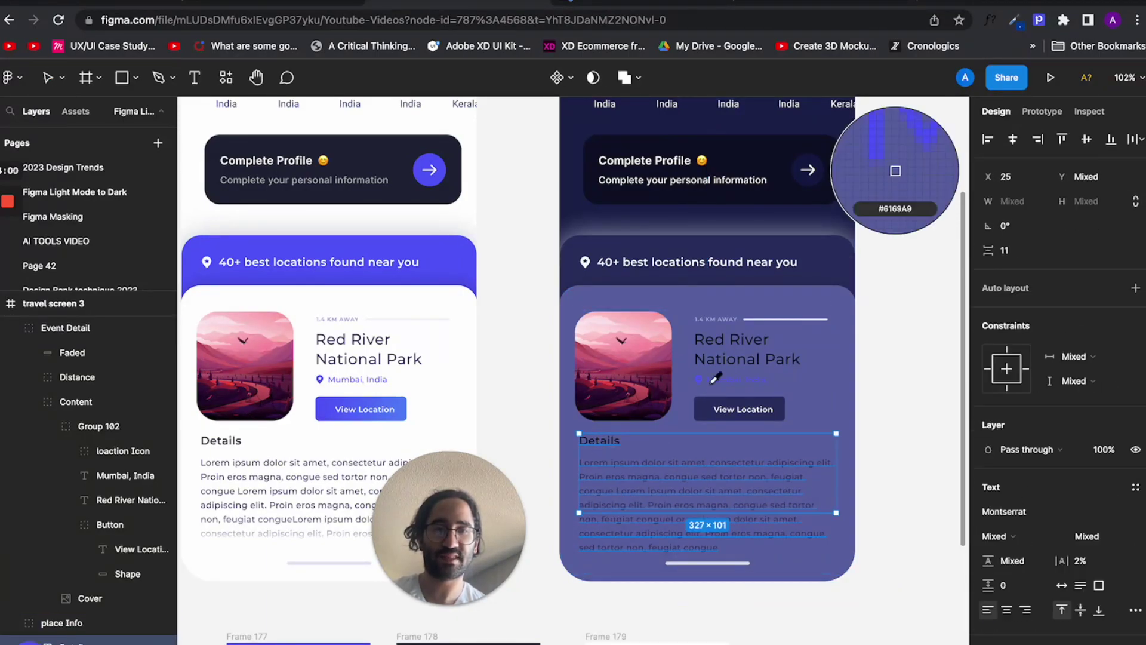
scroll(698, 359, up, 5)
scroll(699, 335, down, 6)
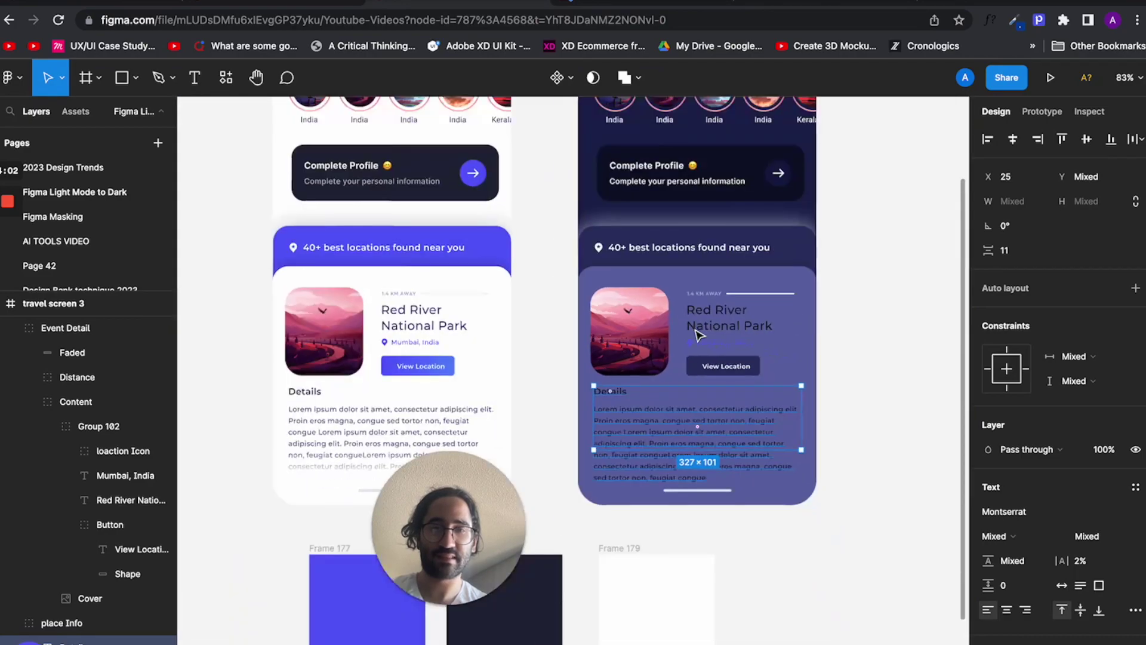
click(838, 316)
scroll(821, 343, up, 2)
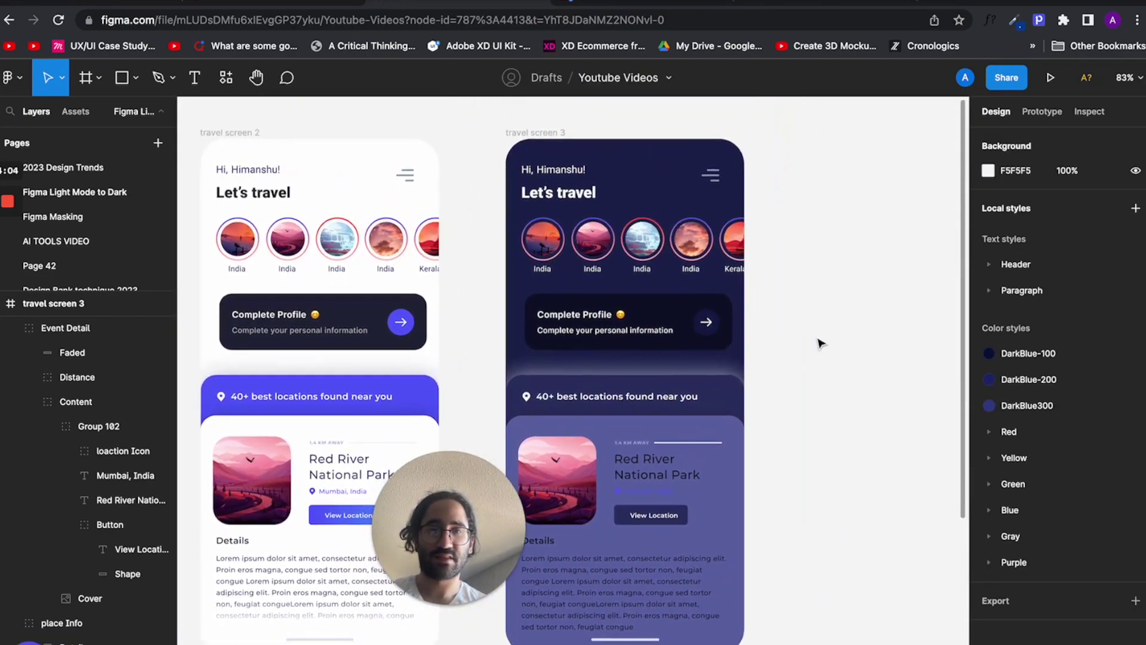